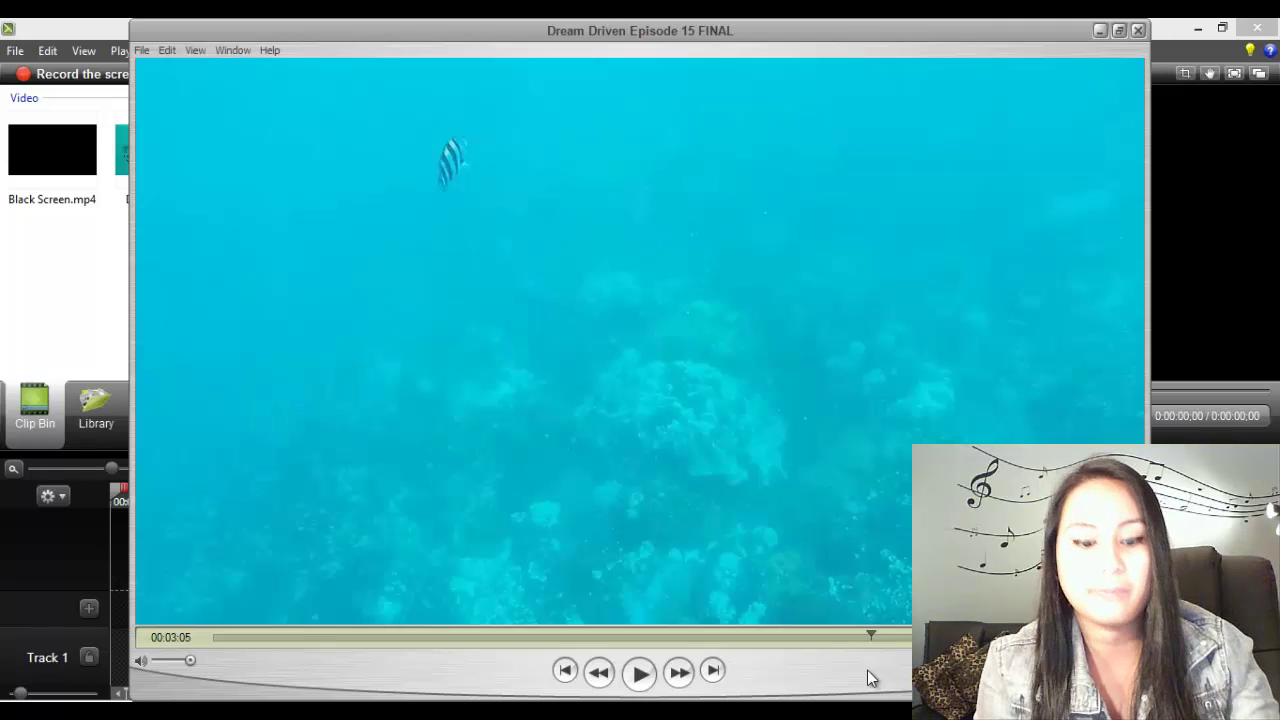
Step: Play the Dream Driven video to 00:03:14, pause it, and close QuickTime Player
click(649, 678)
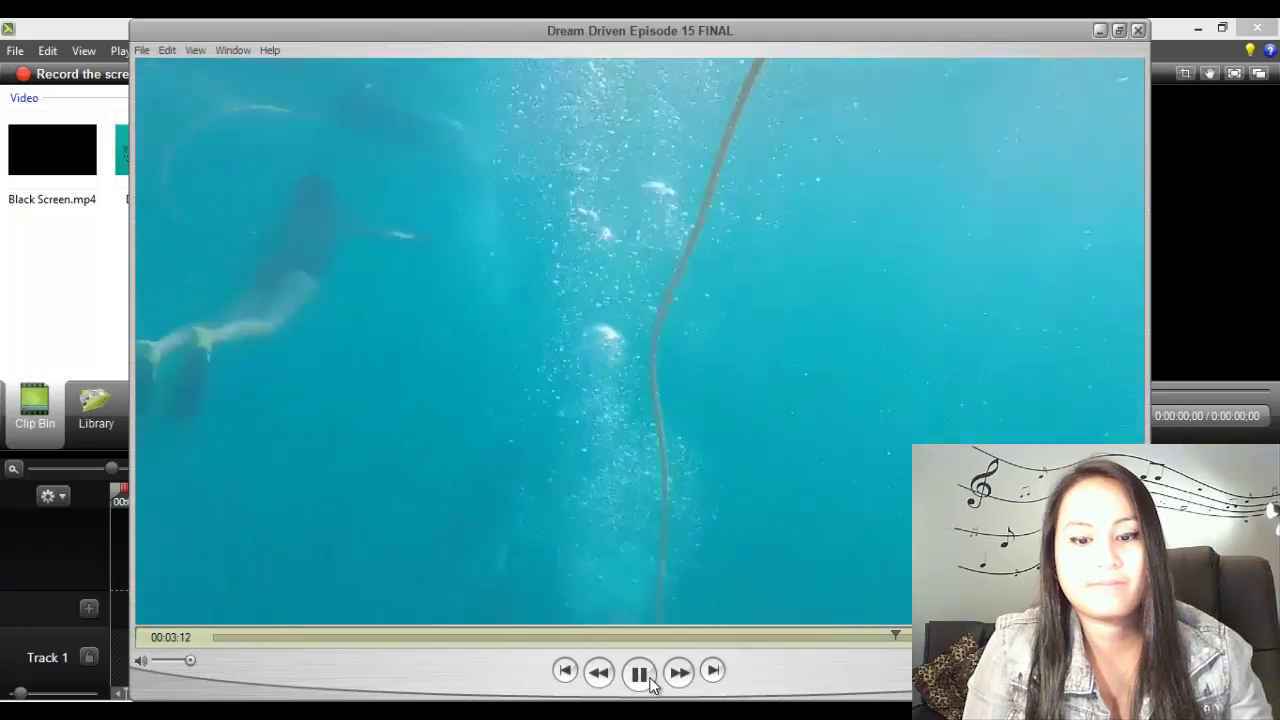
click(650, 680)
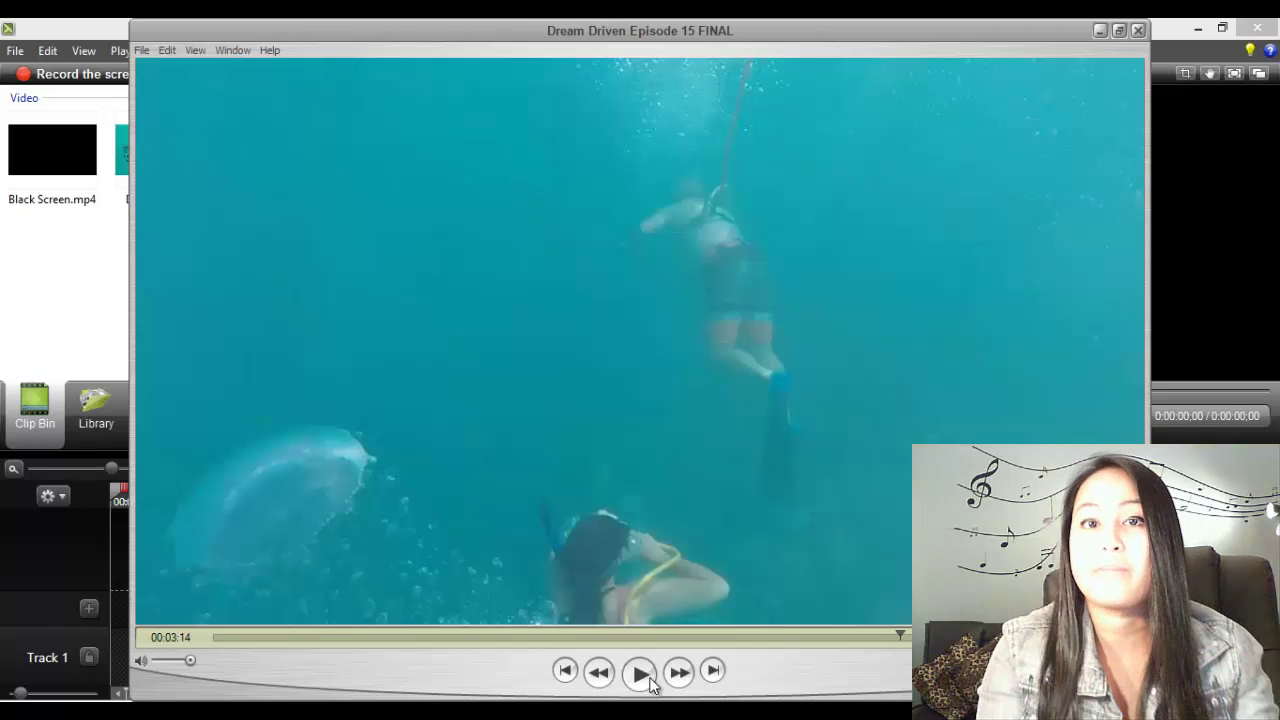
click(1097, 31)
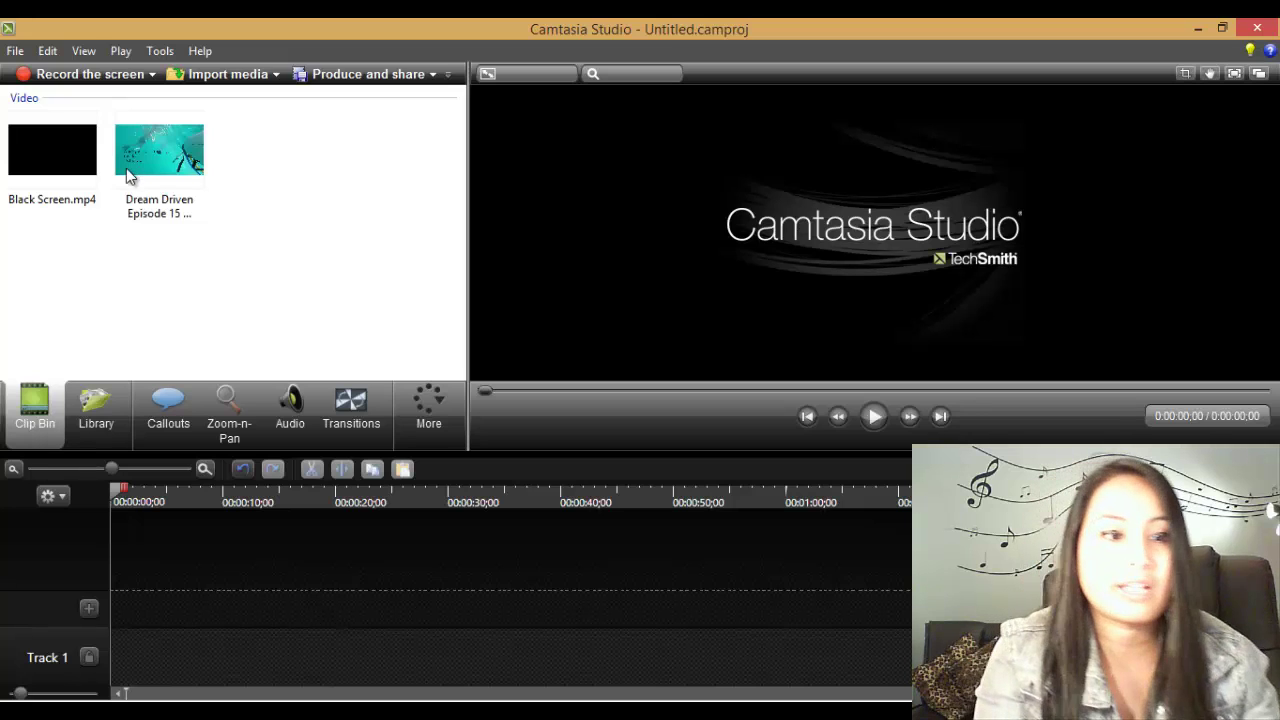
Step: Add Black Screen.mp4 to Track 1 and choose 1280 x 720 Recording Dimensions as the editing size
drag(42, 178, 170, 646)
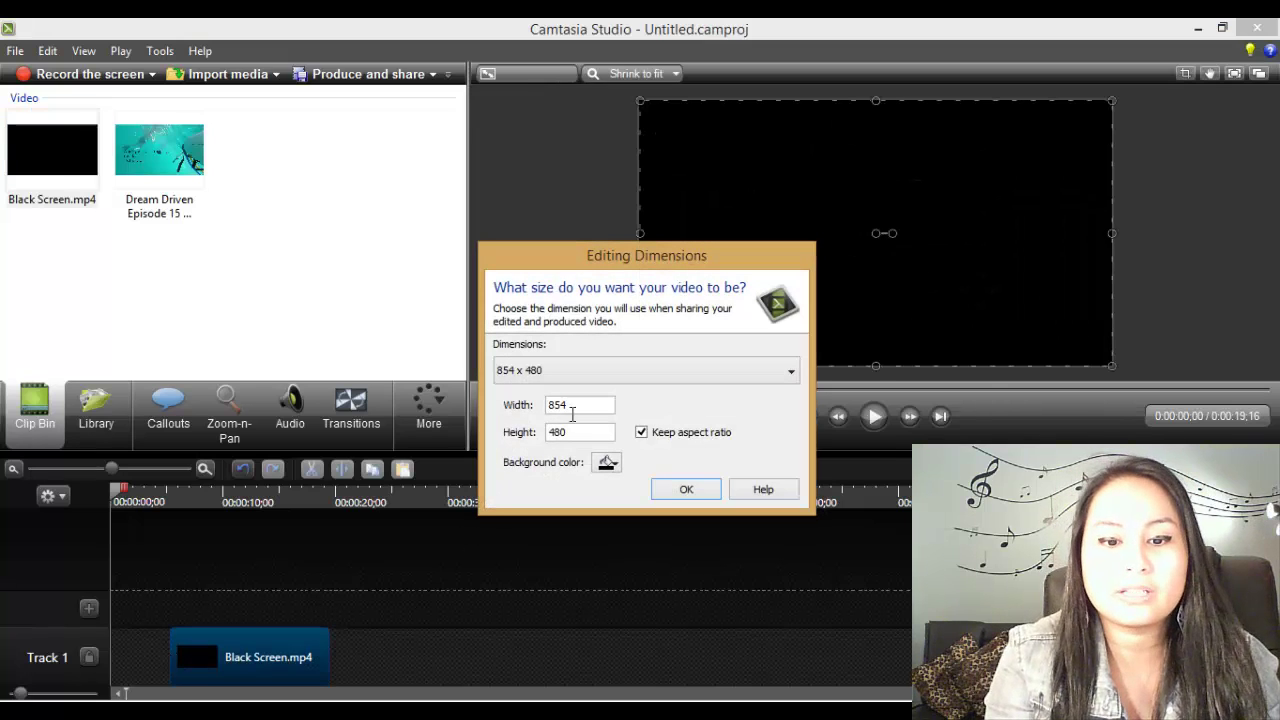
click(603, 378)
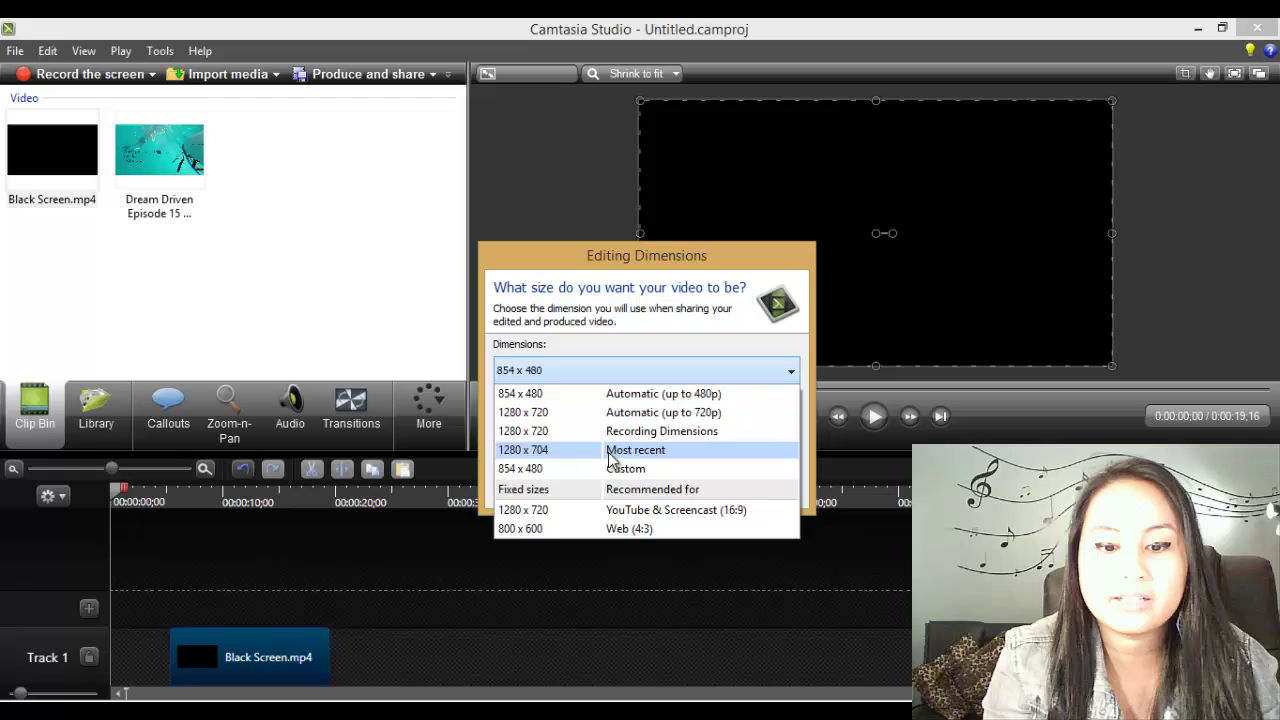
click(630, 431)
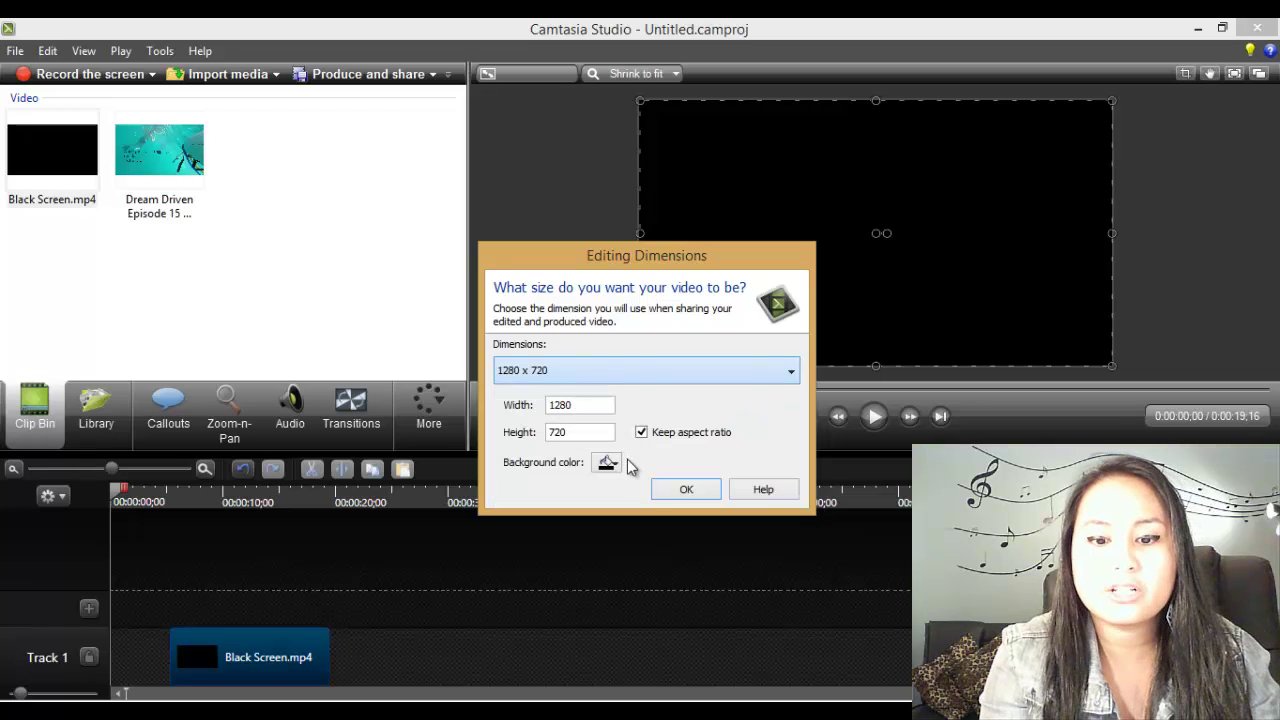
click(669, 491)
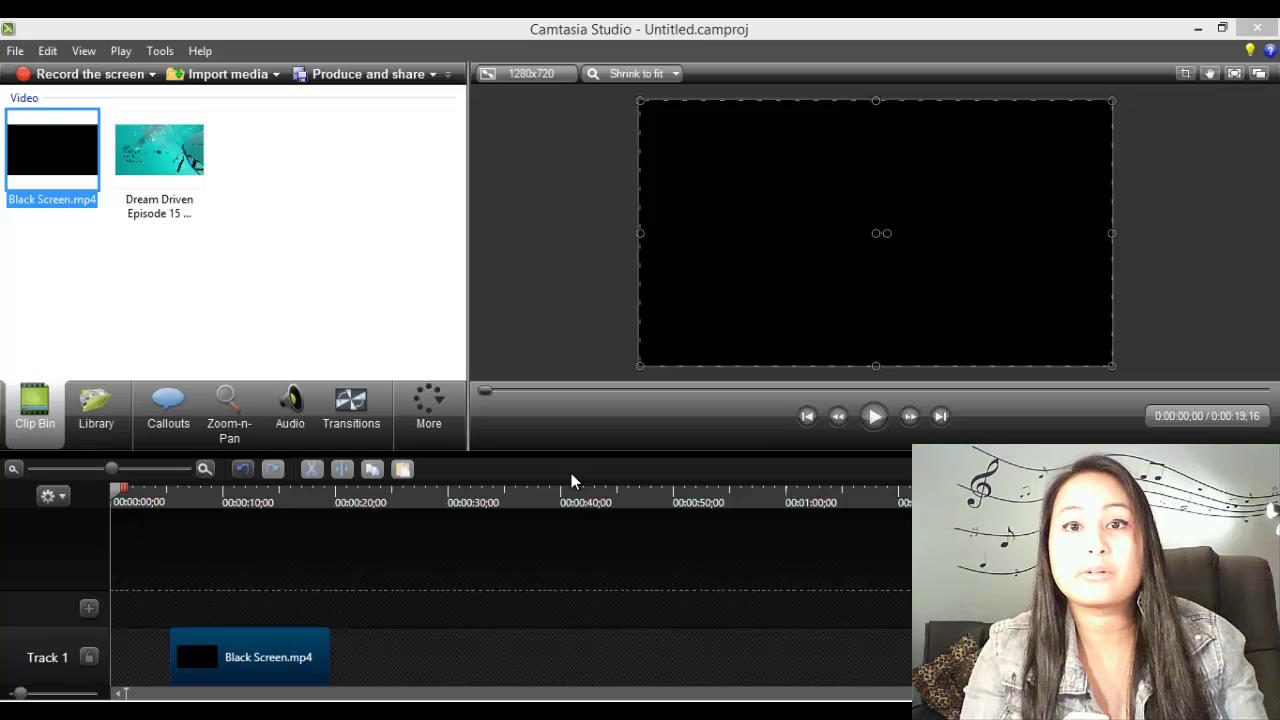
Step: Preview the black clip from 0:04 to 0:15;14, then delete it from Track 1
click(163, 495)
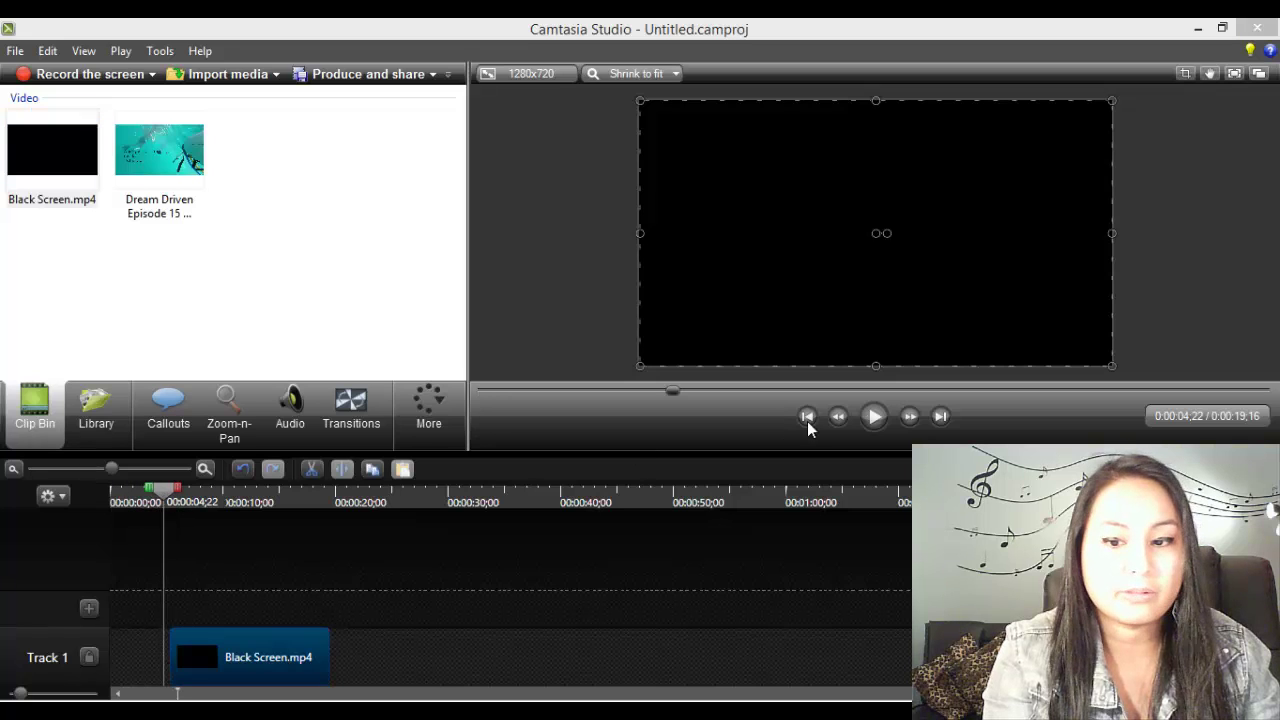
click(874, 419)
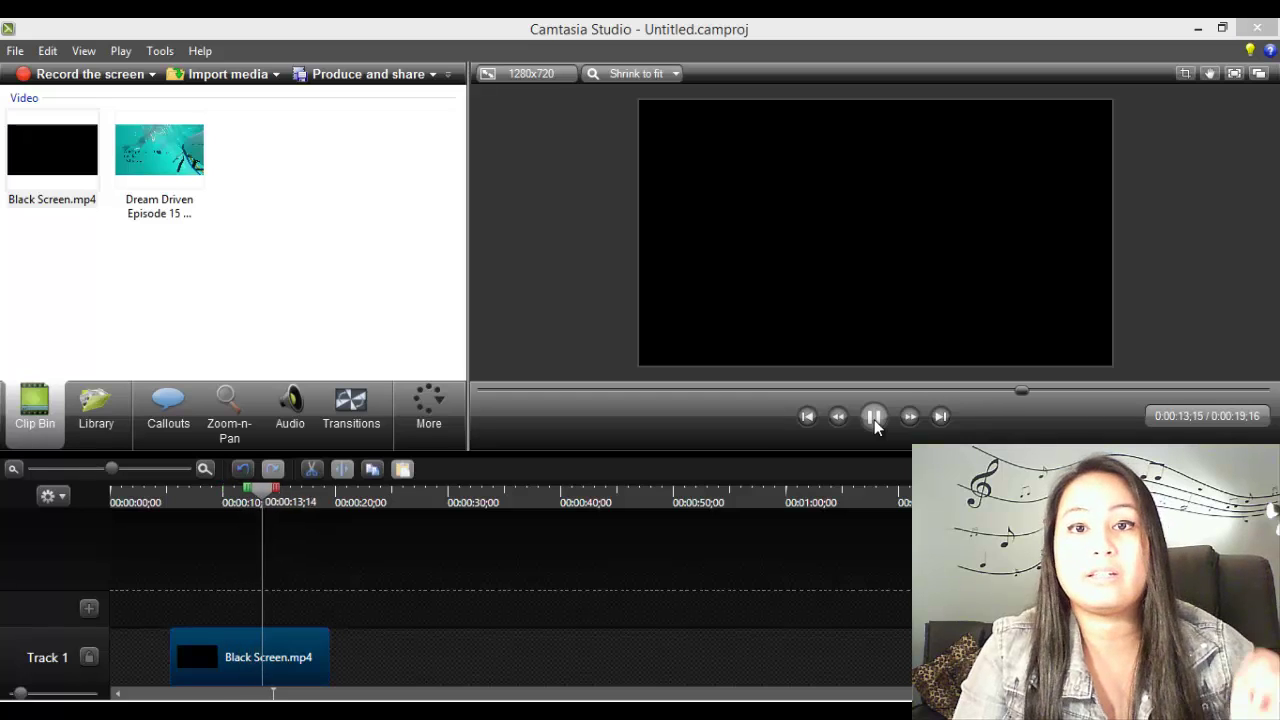
click(874, 417)
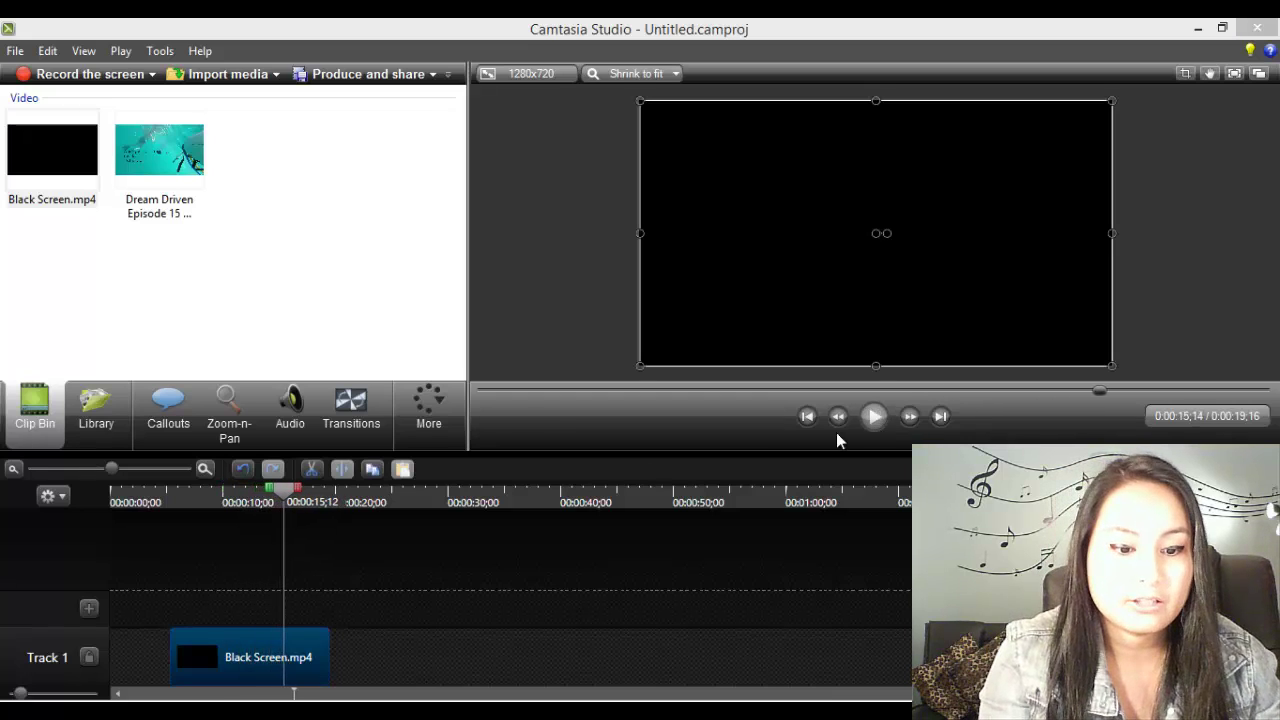
right_click(249, 656)
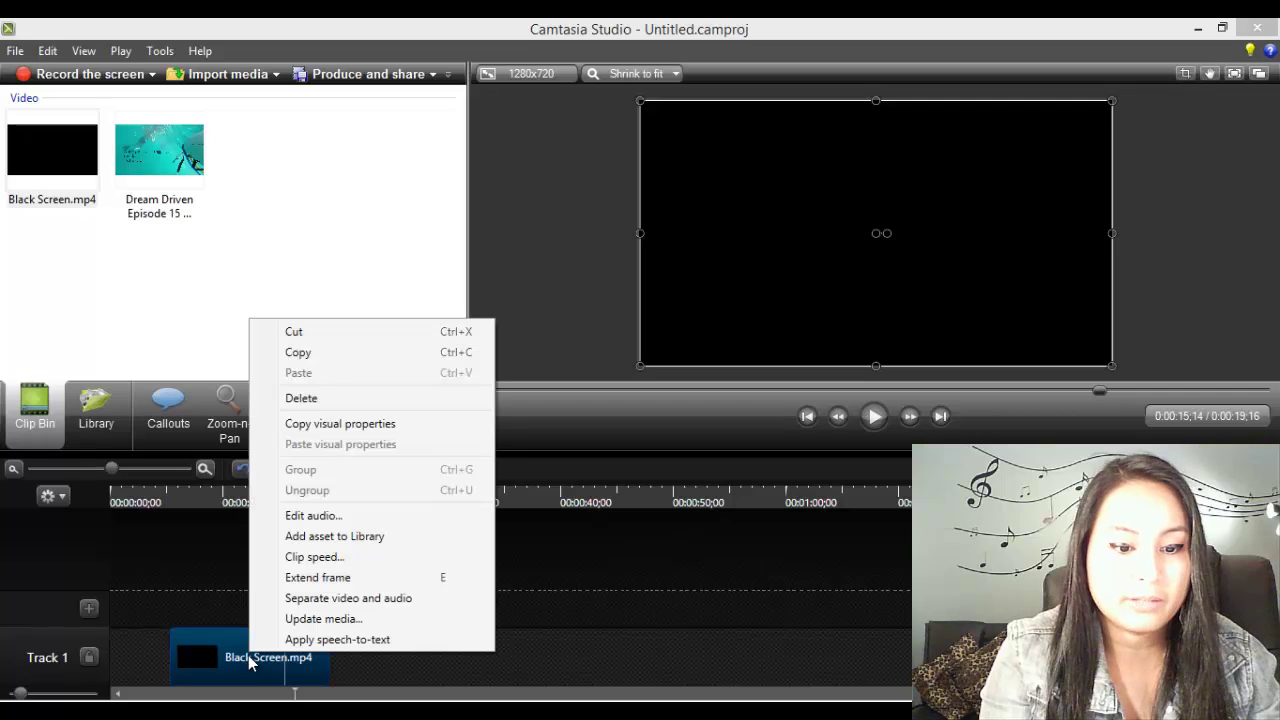
click(289, 398)
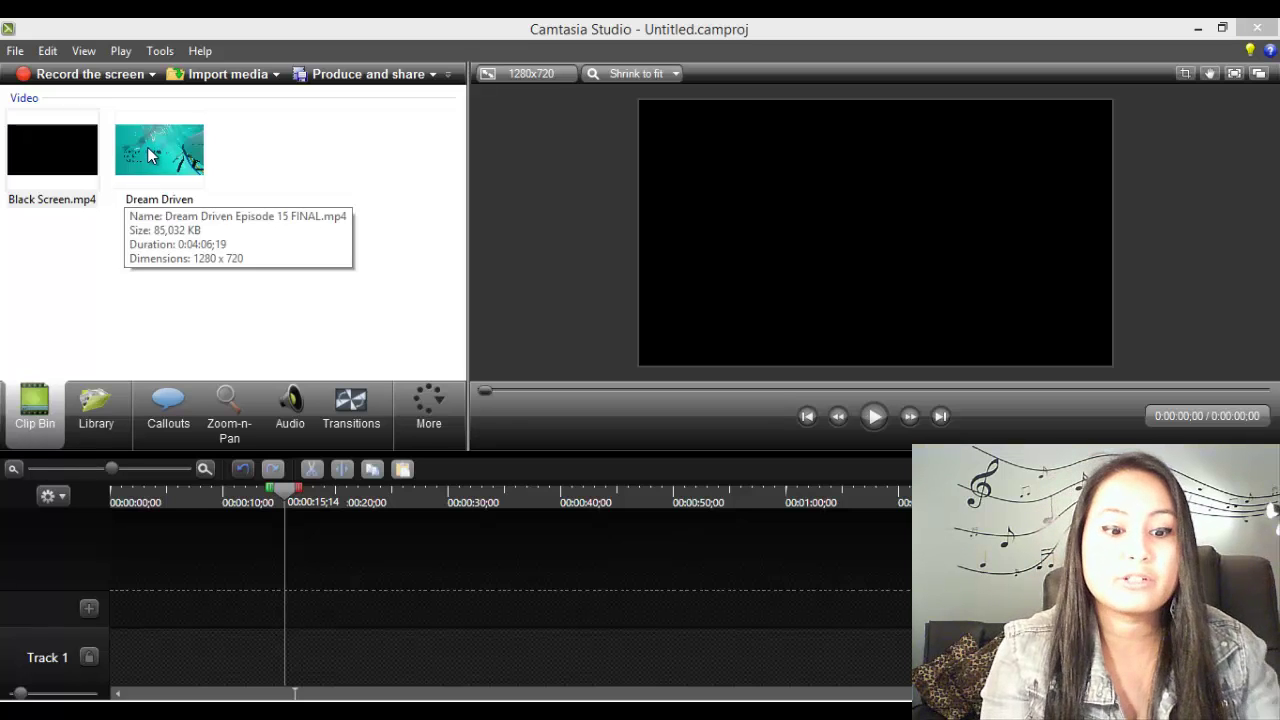
Step: Put Dream Driven Episode 15 FINAL.mp4 on Track 1 and zoom the timeline in two levels
drag(145, 142, 133, 636)
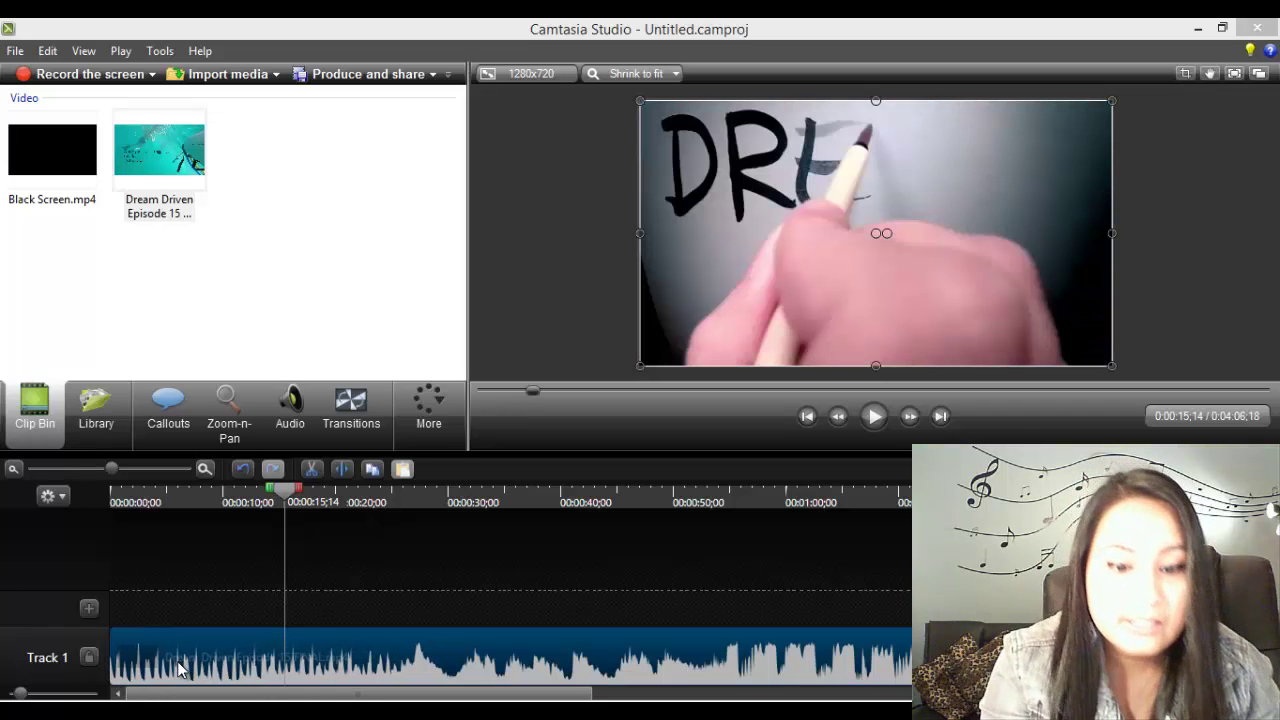
click(205, 469)
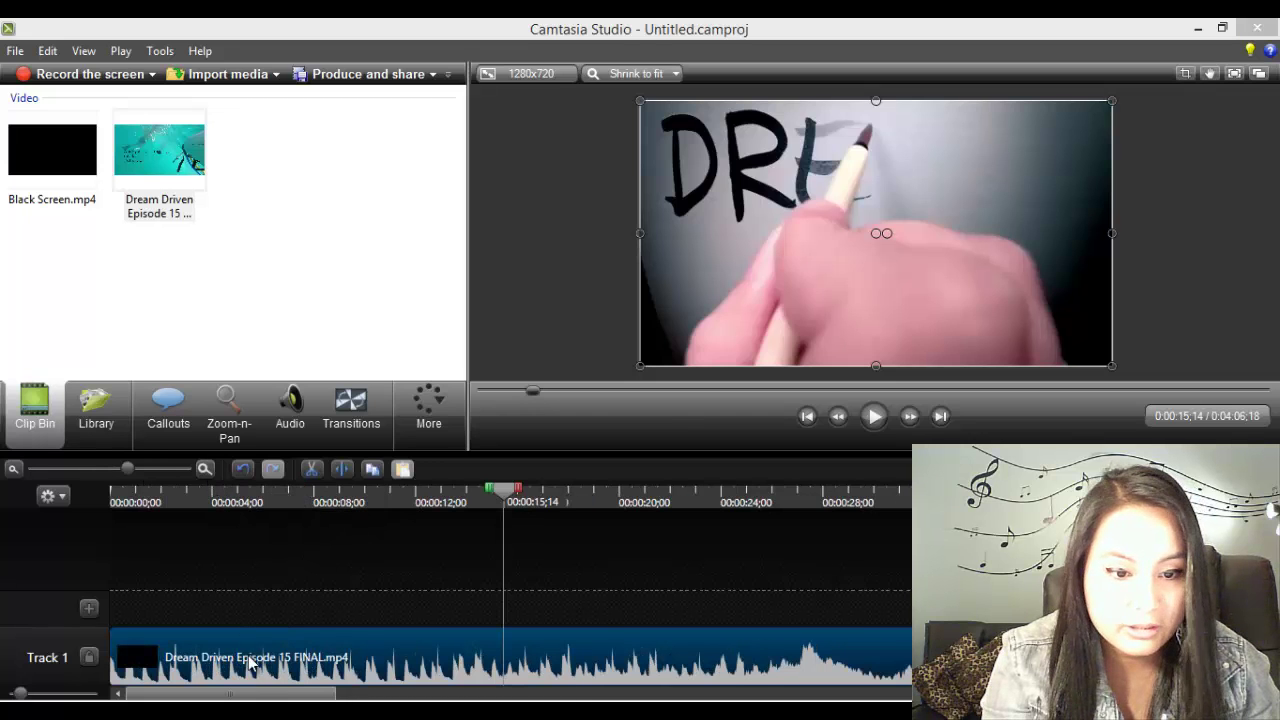
drag(251, 691, 283, 698)
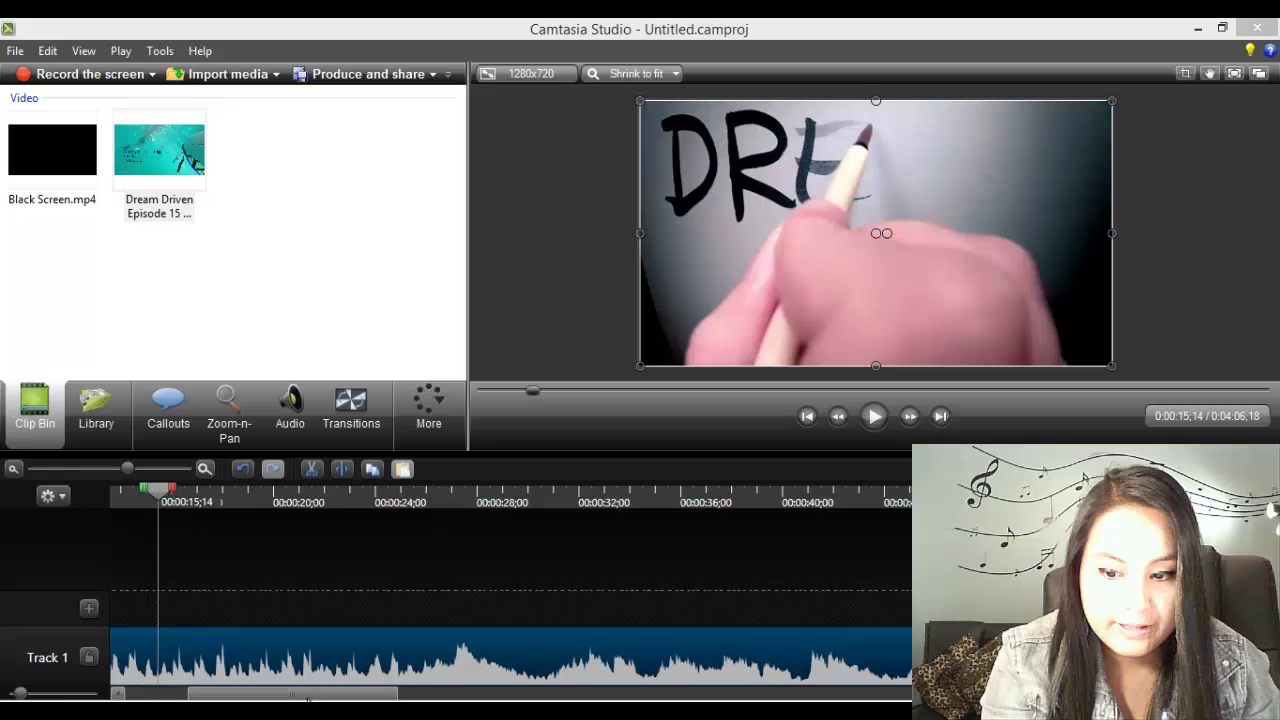
scroll(510, 590, right, 8)
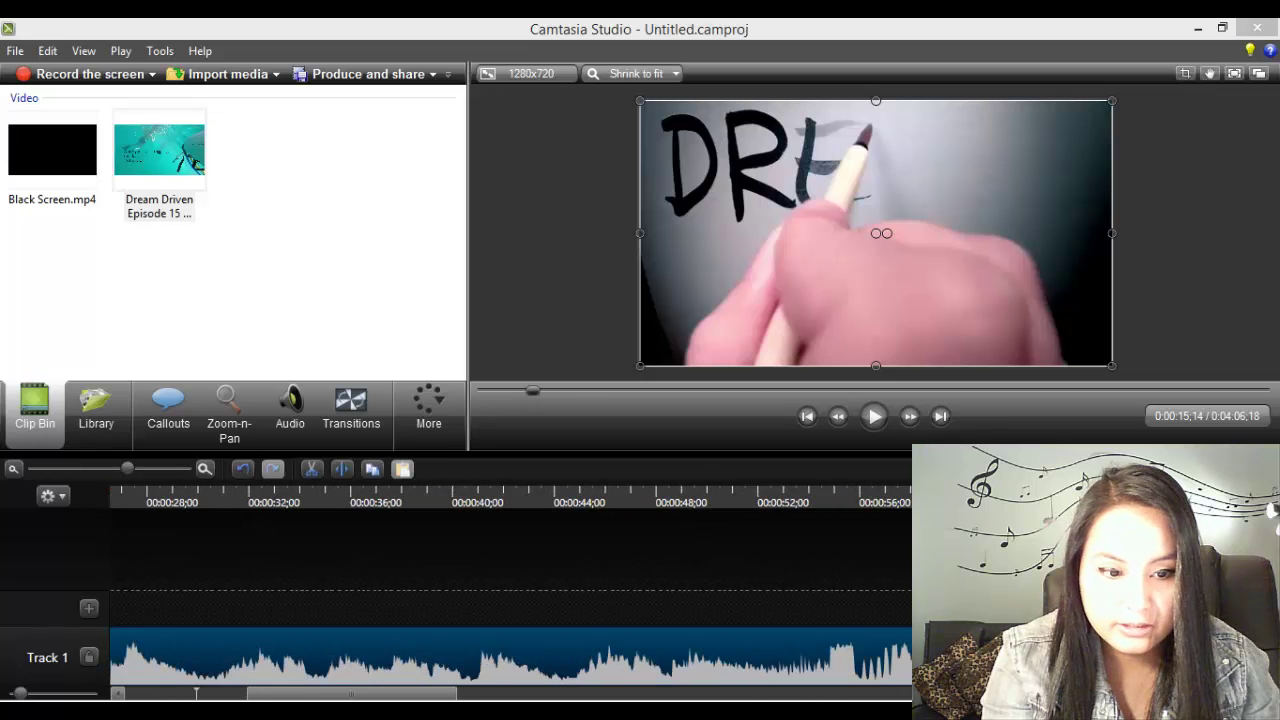
click(205, 469)
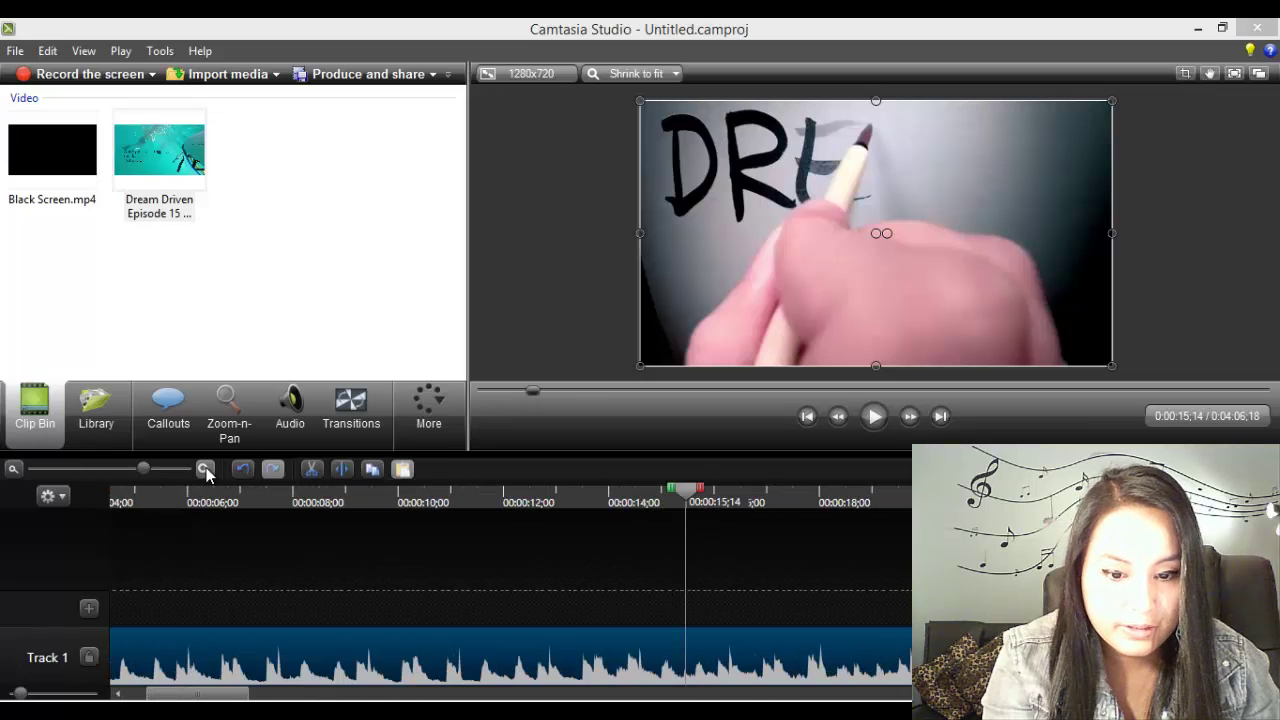
drag(200, 693, 415, 699)
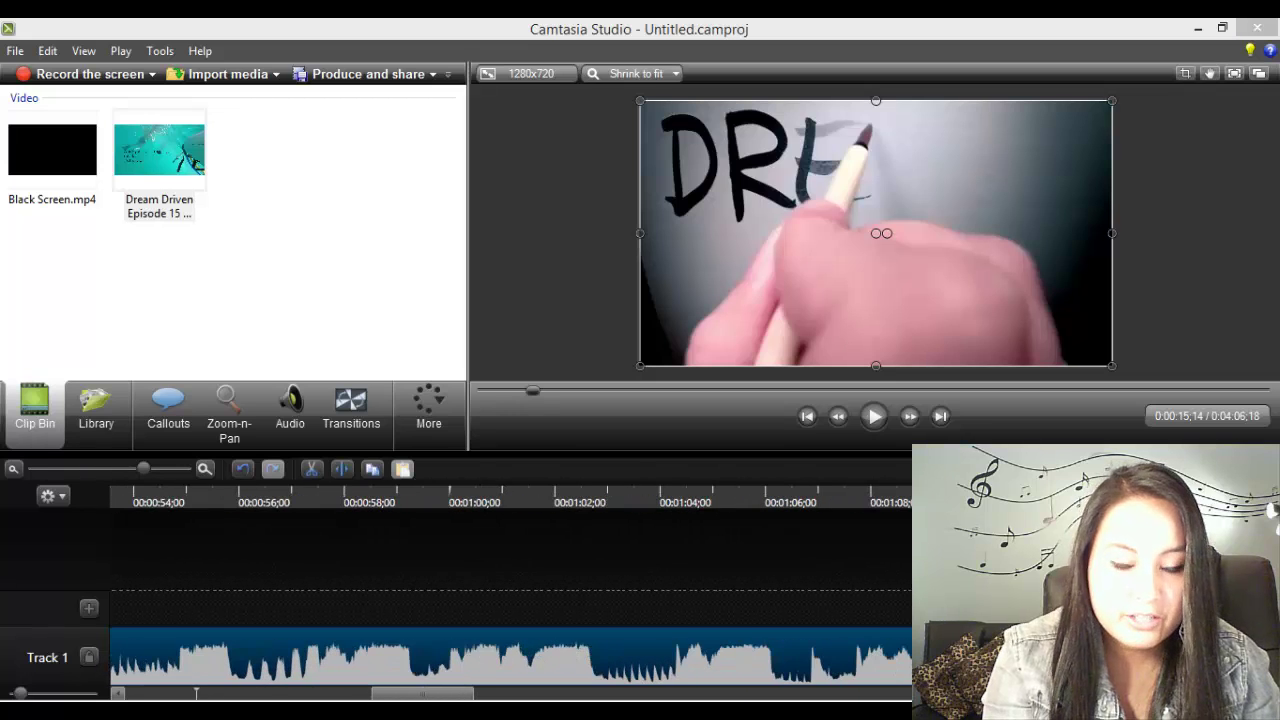
Step: Preview briefly from about 1:02, then drag the playhead back to 1:01;29
click(576, 497)
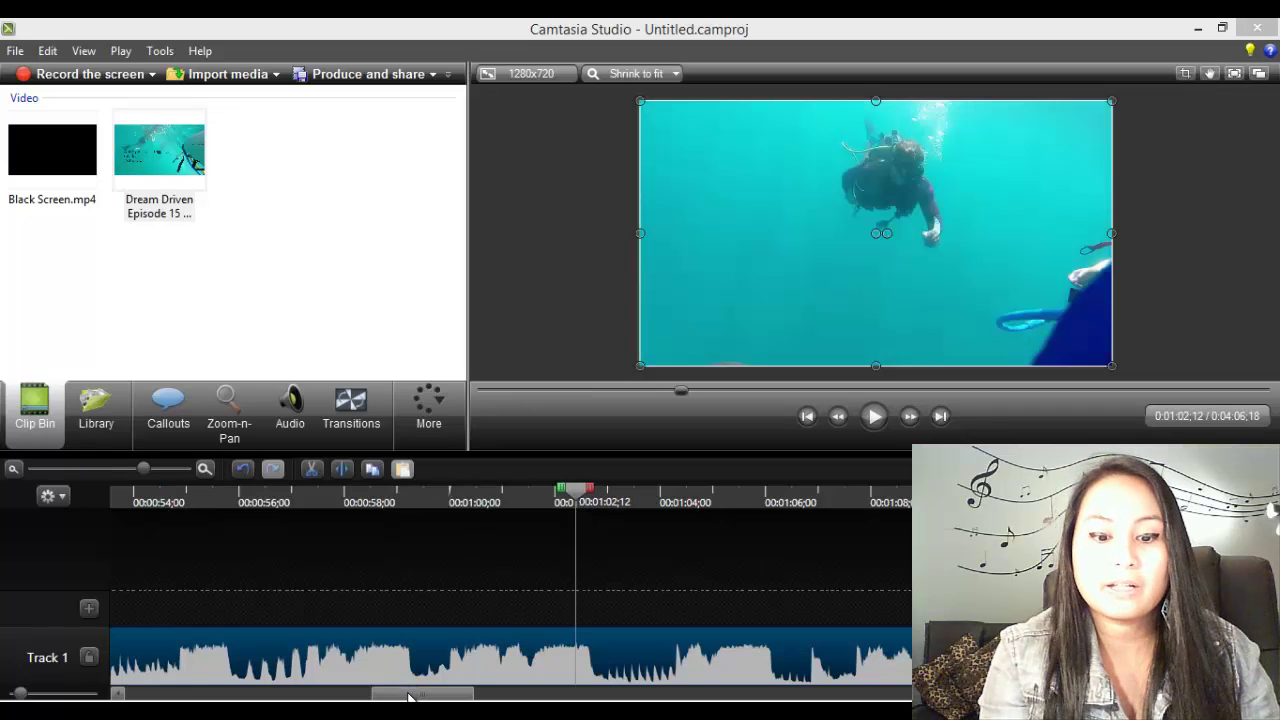
drag(409, 697, 423, 697)
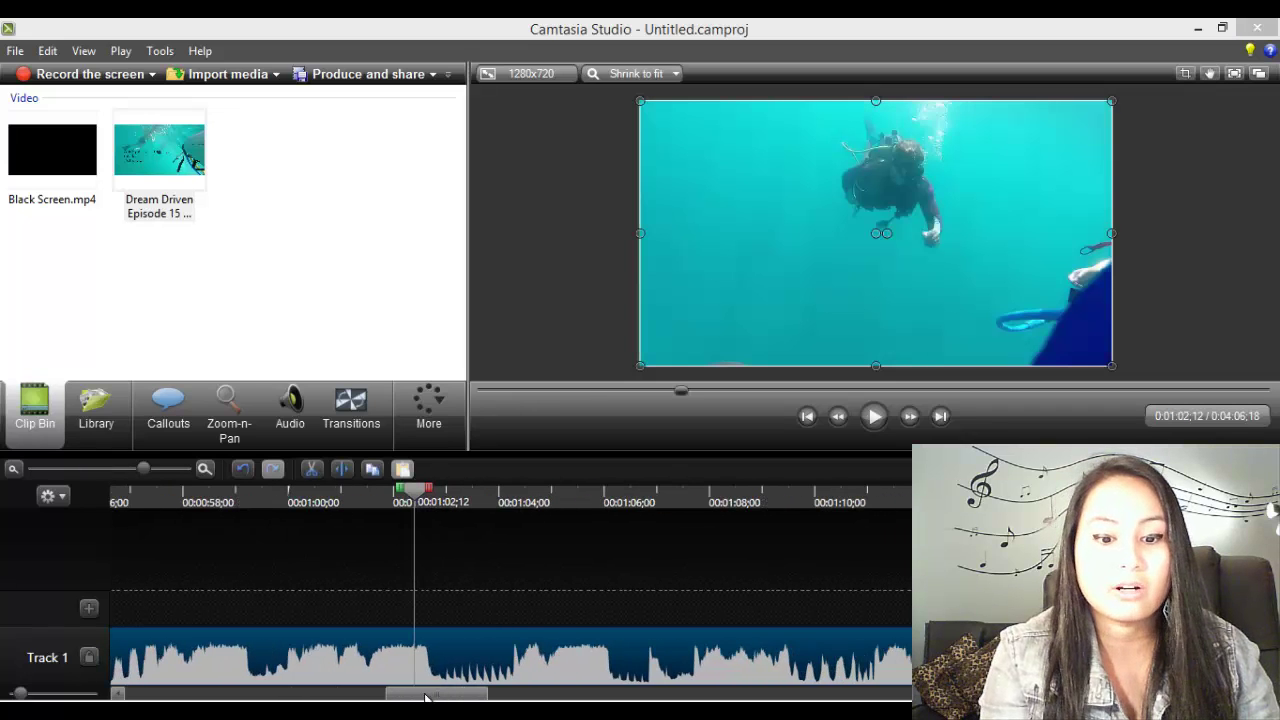
click(873, 417)
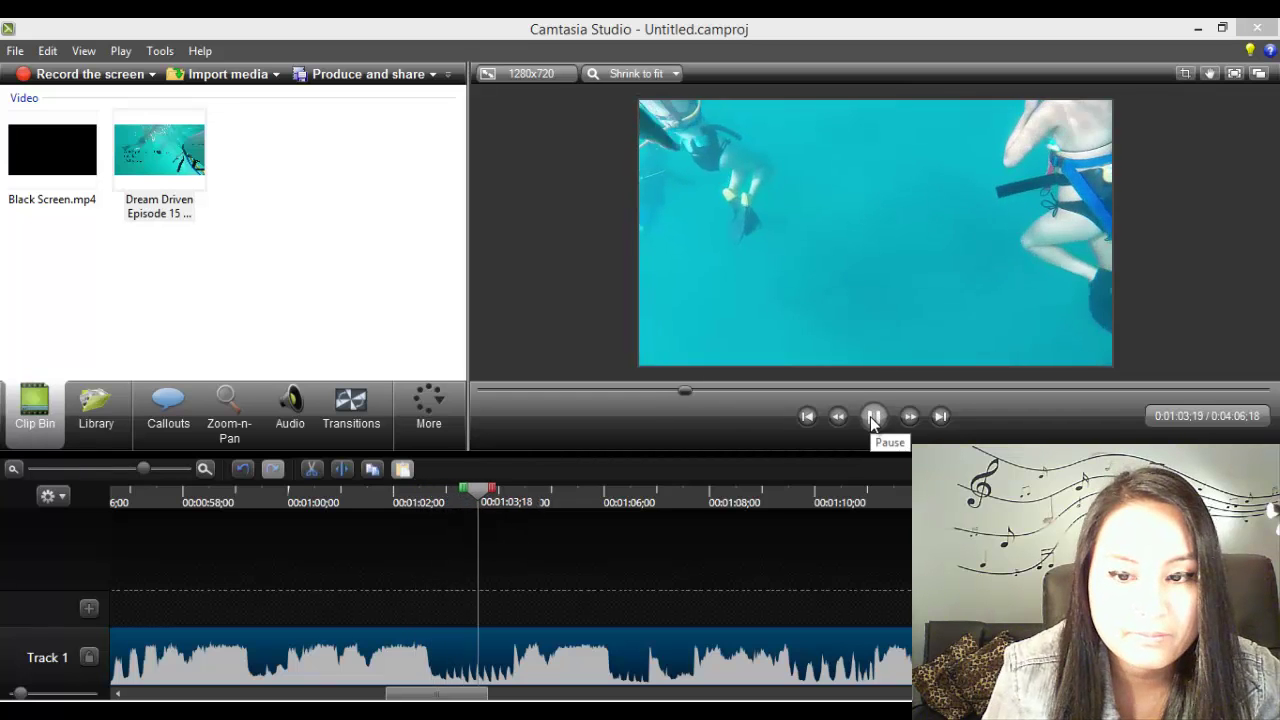
click(873, 417)
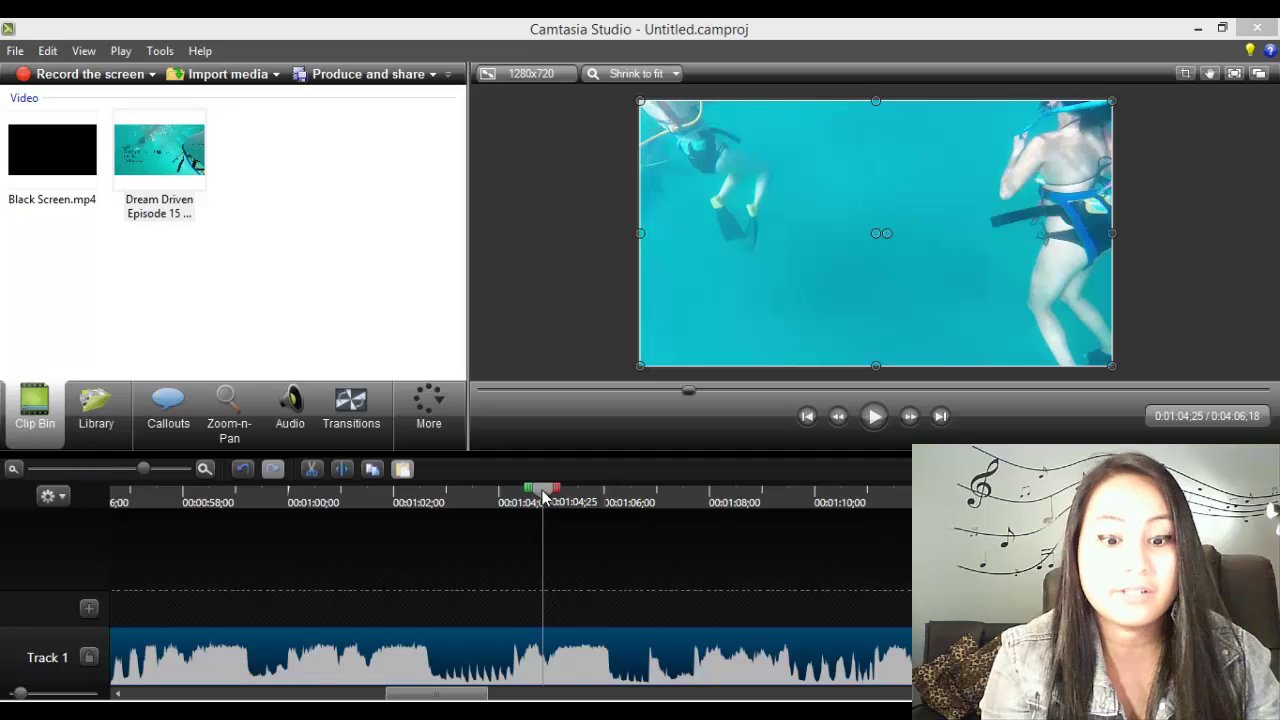
drag(545, 498, 394, 510)
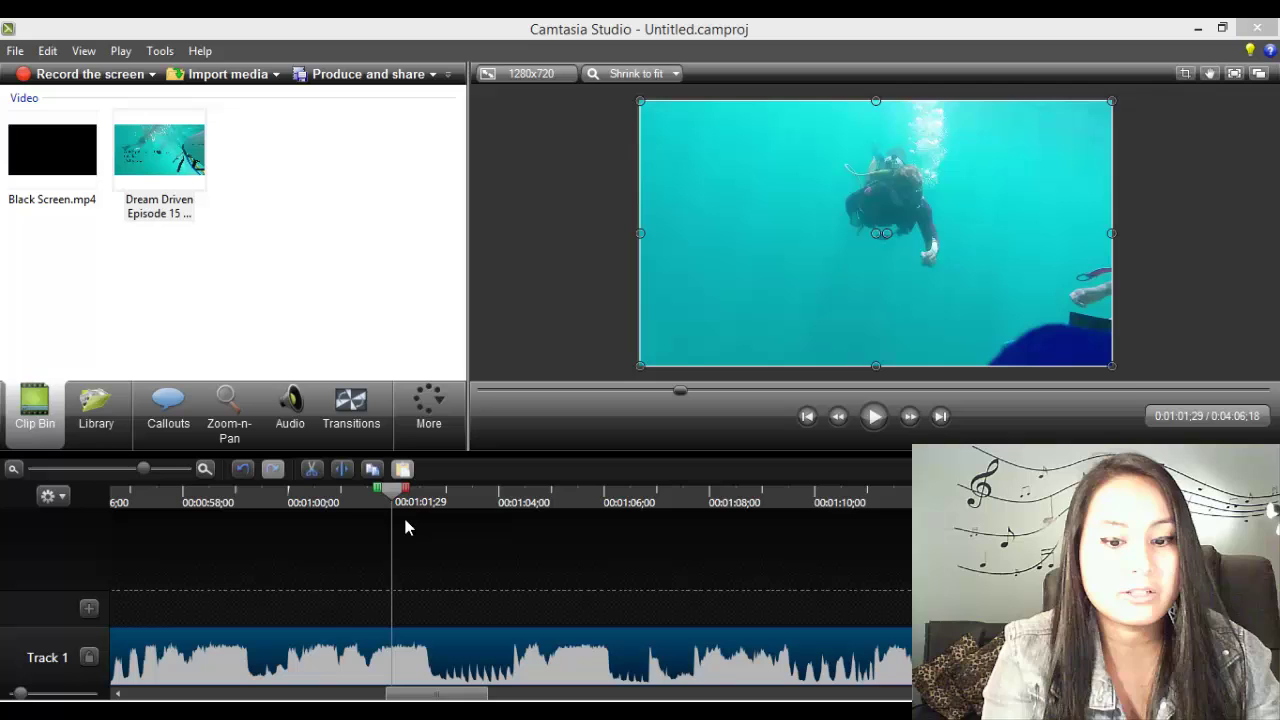
Step: Zoom the timeline in three more levels, keeping 1:01;29 in view
click(204, 469)
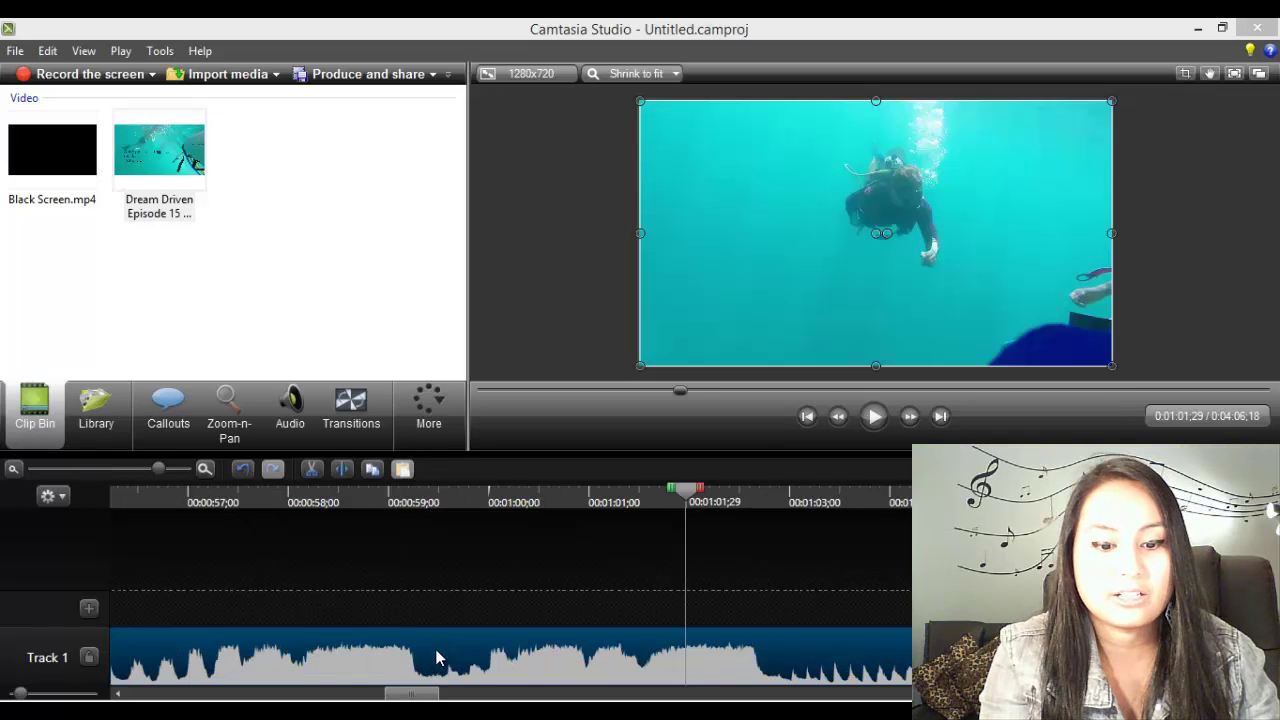
mouse_move(414, 693)
mouse_down()
mouse_move(400, 695)
mouse_move(423, 696)
mouse_up()
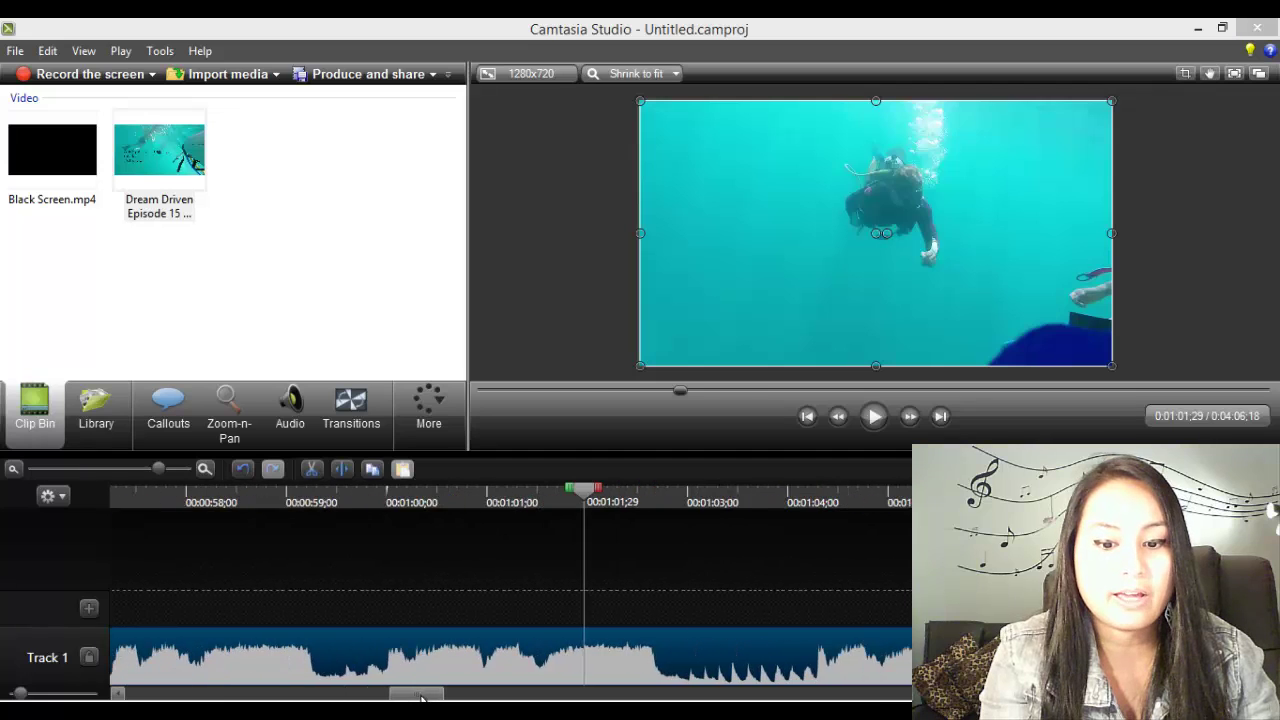
click(204, 471)
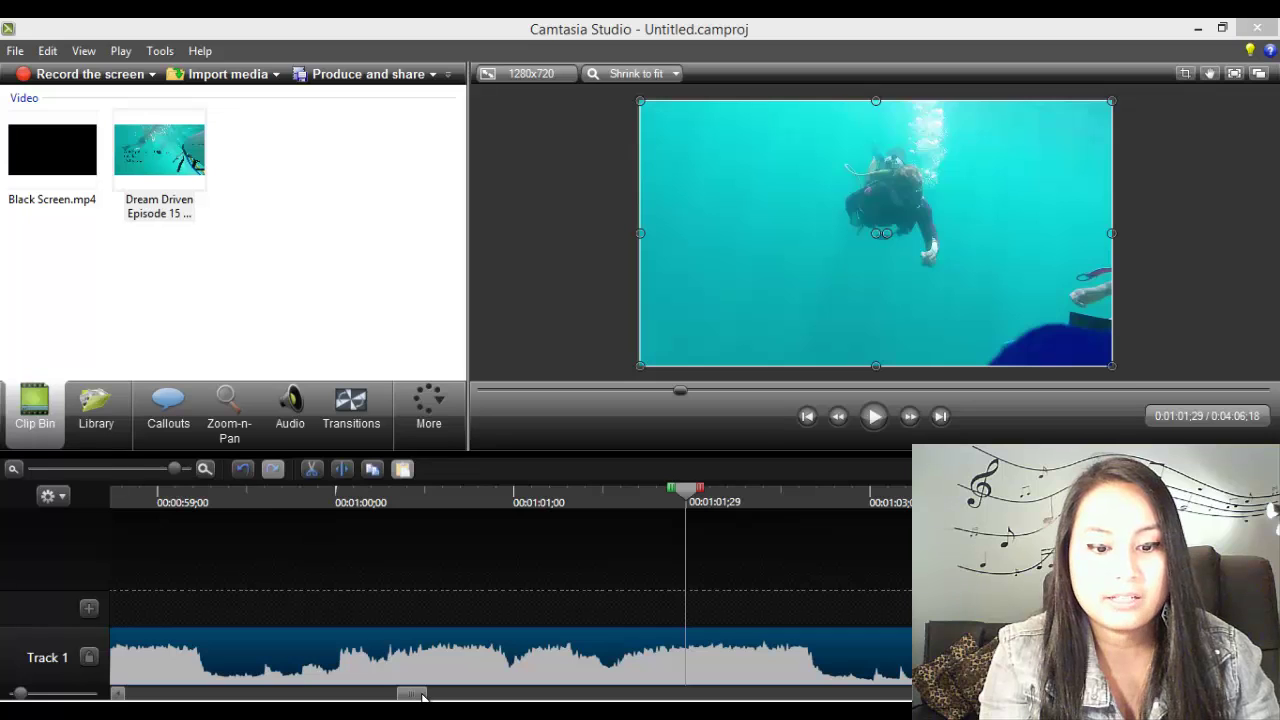
drag(427, 697, 440, 697)
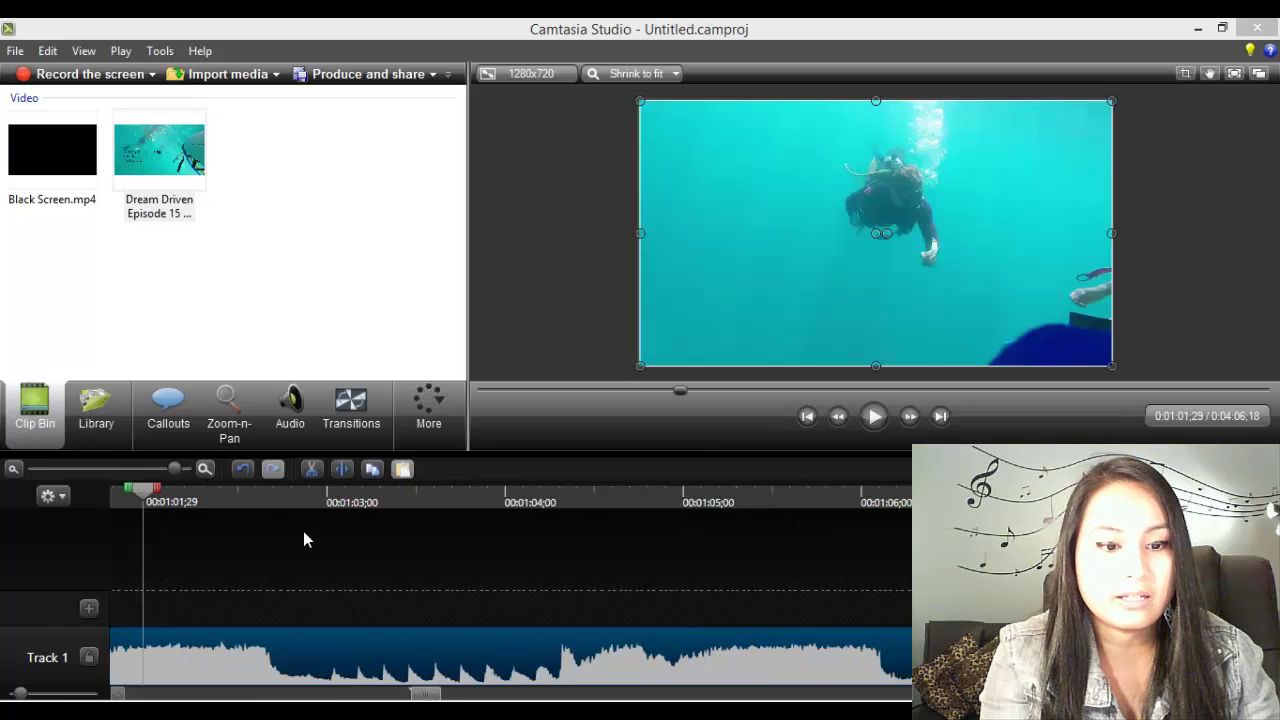
click(205, 469)
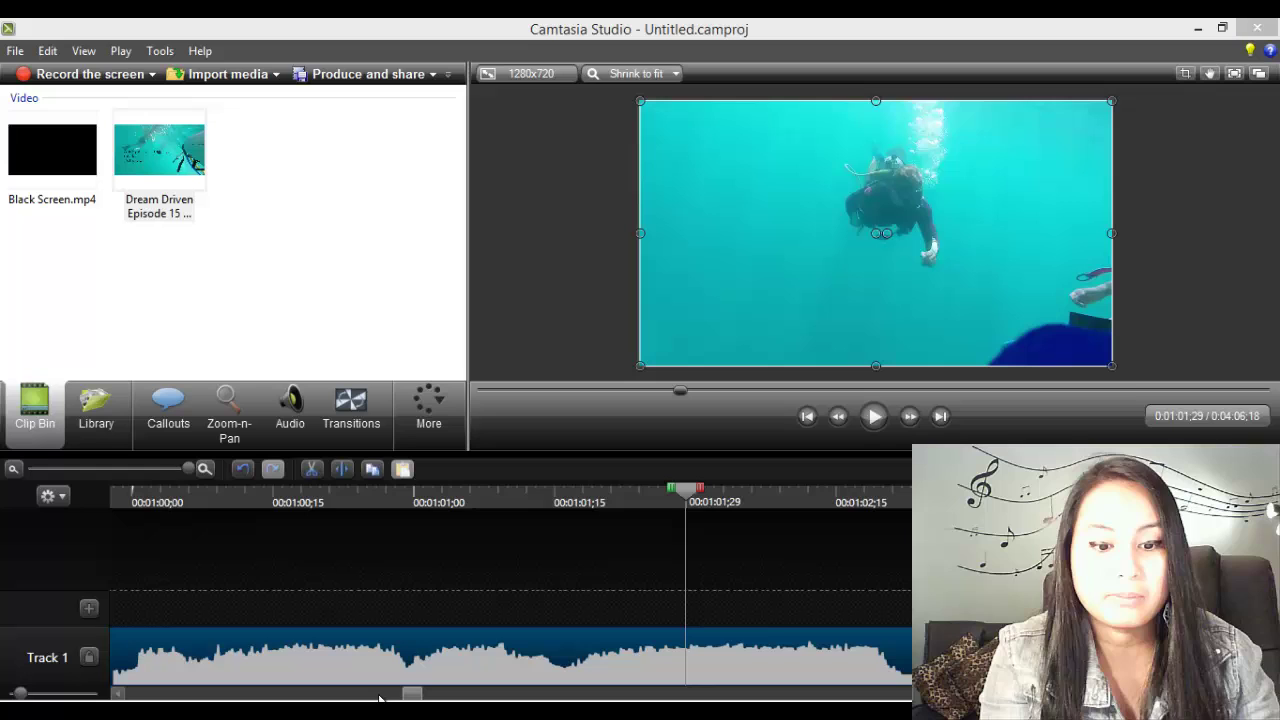
drag(408, 697, 414, 697)
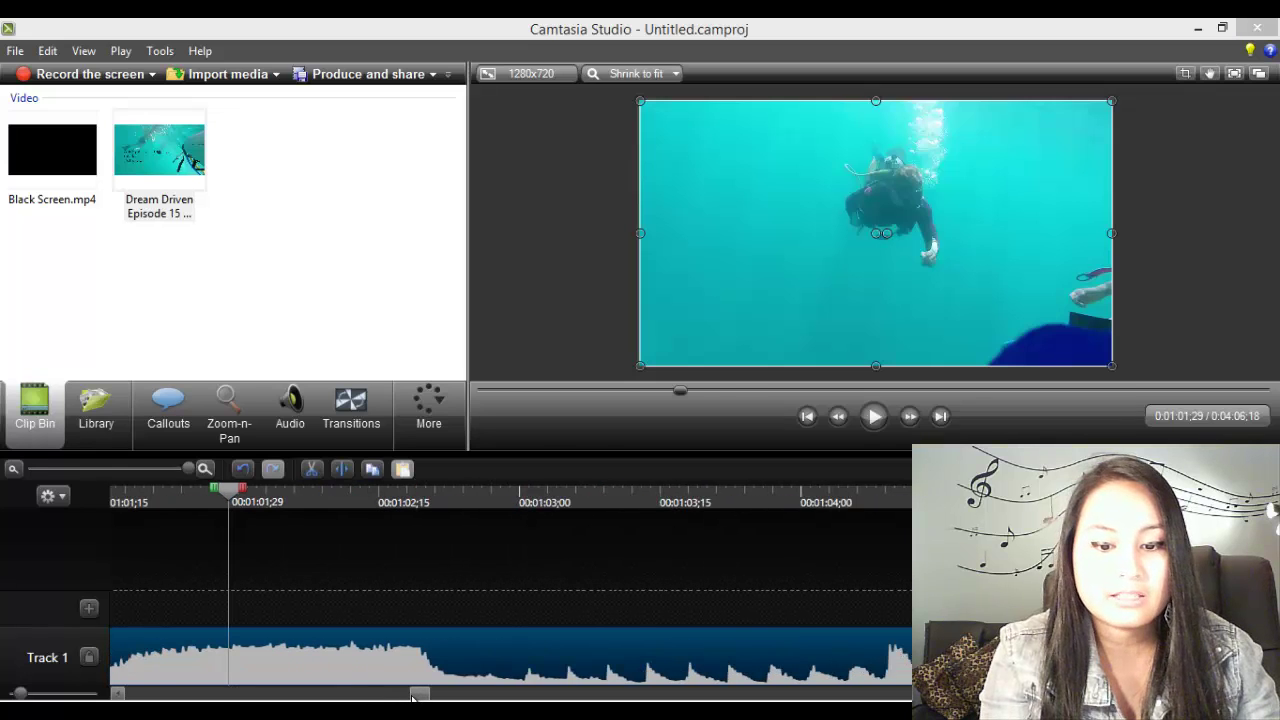
Step: Place Black Screen.mp4 on Track 2 at 1:03;00 and trim it to a 0:00:00;02 sliver
click(33, 150)
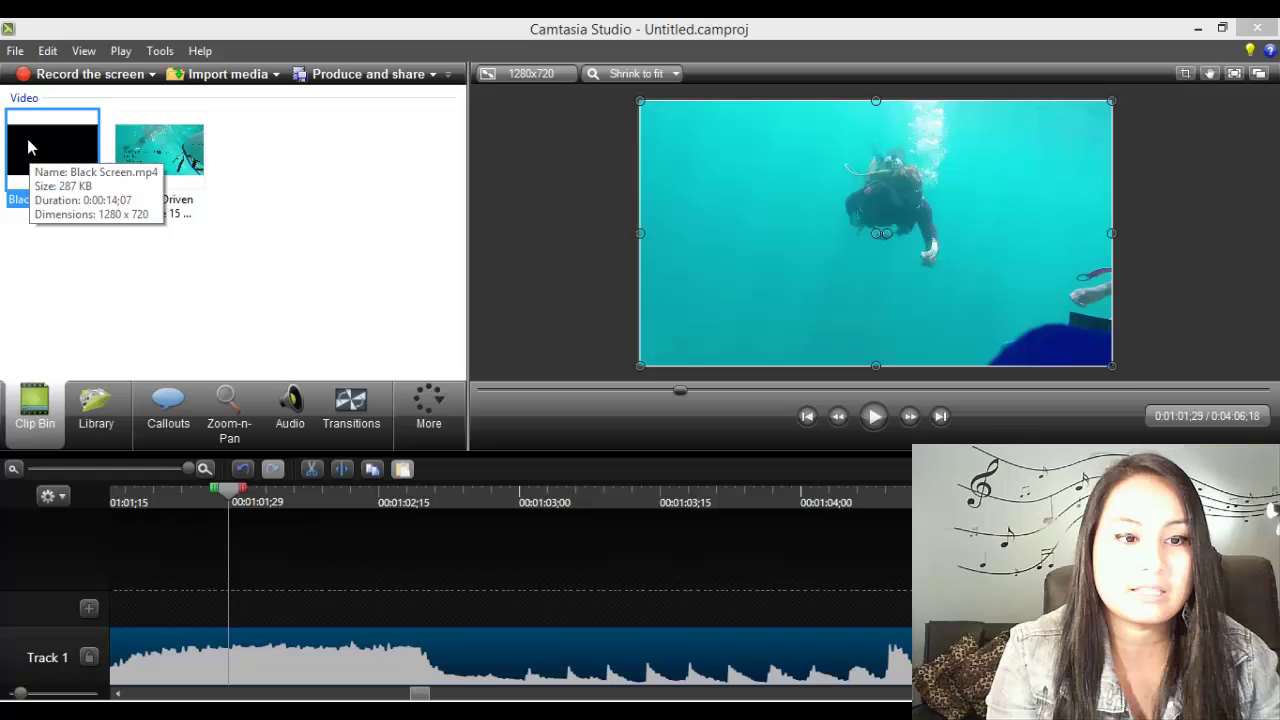
drag(30, 148, 199, 600)
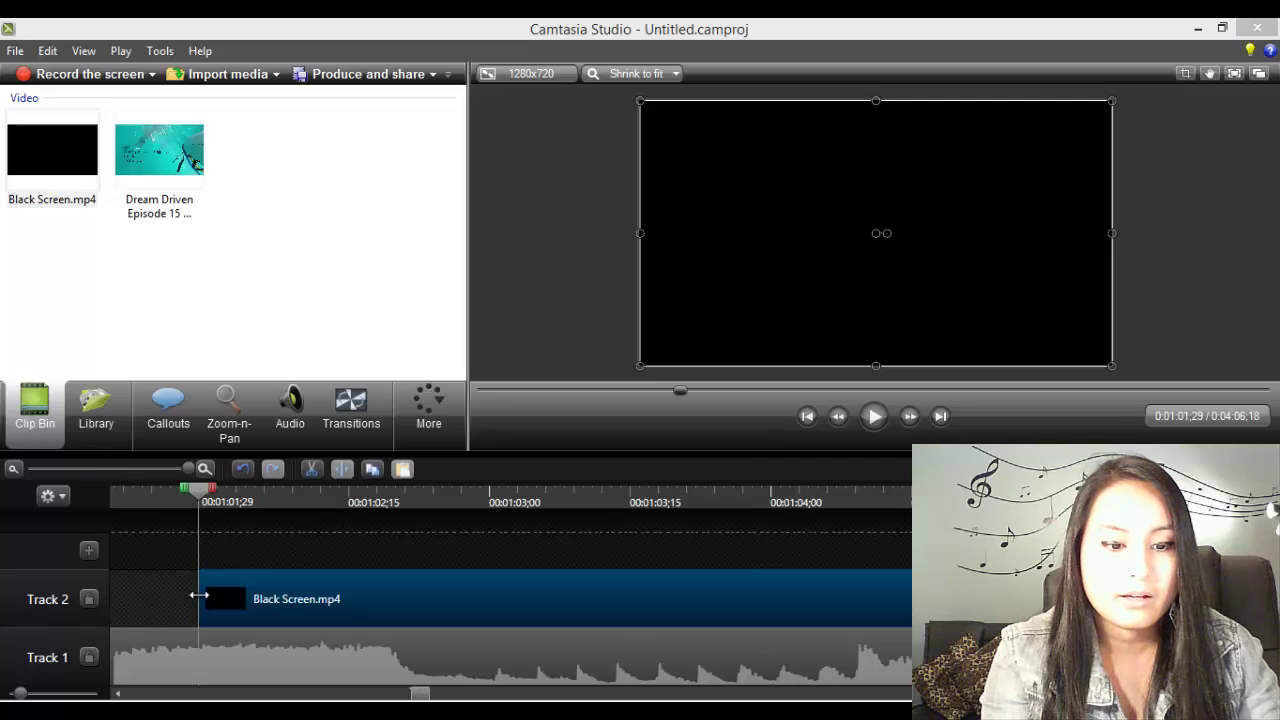
drag(549, 600, 1000, 615)
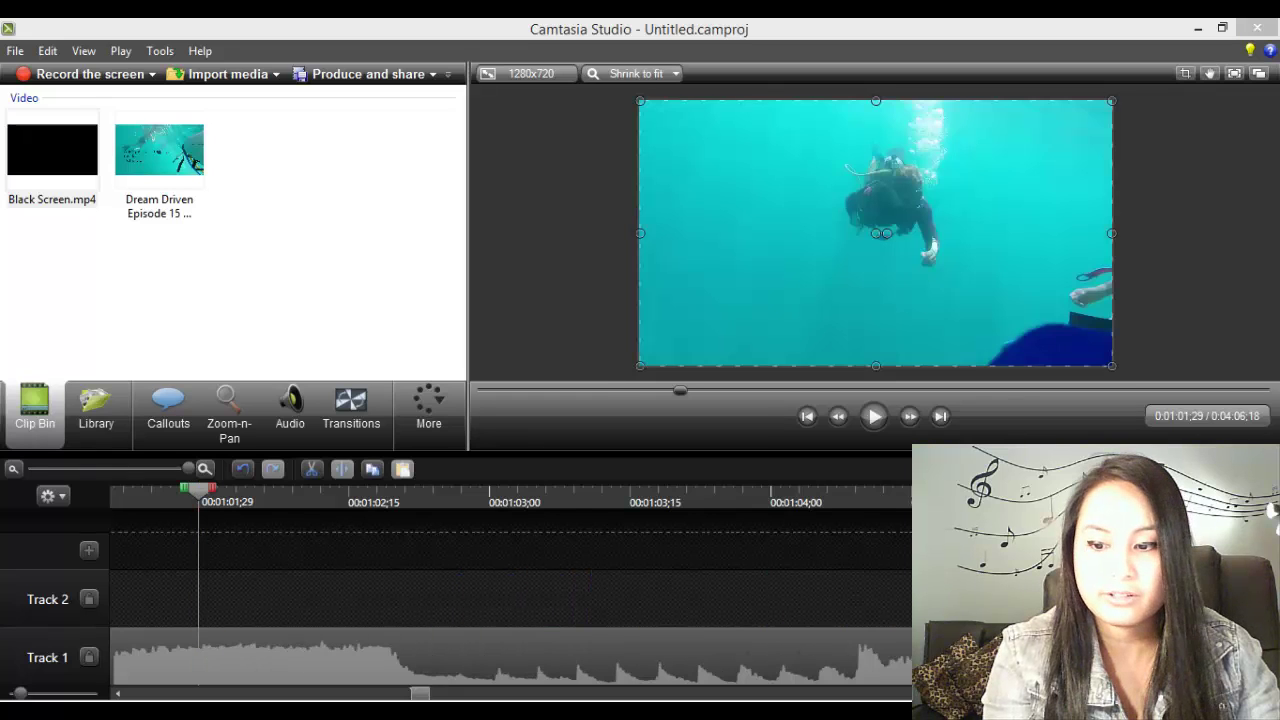
drag(748, 621, 482, 625)
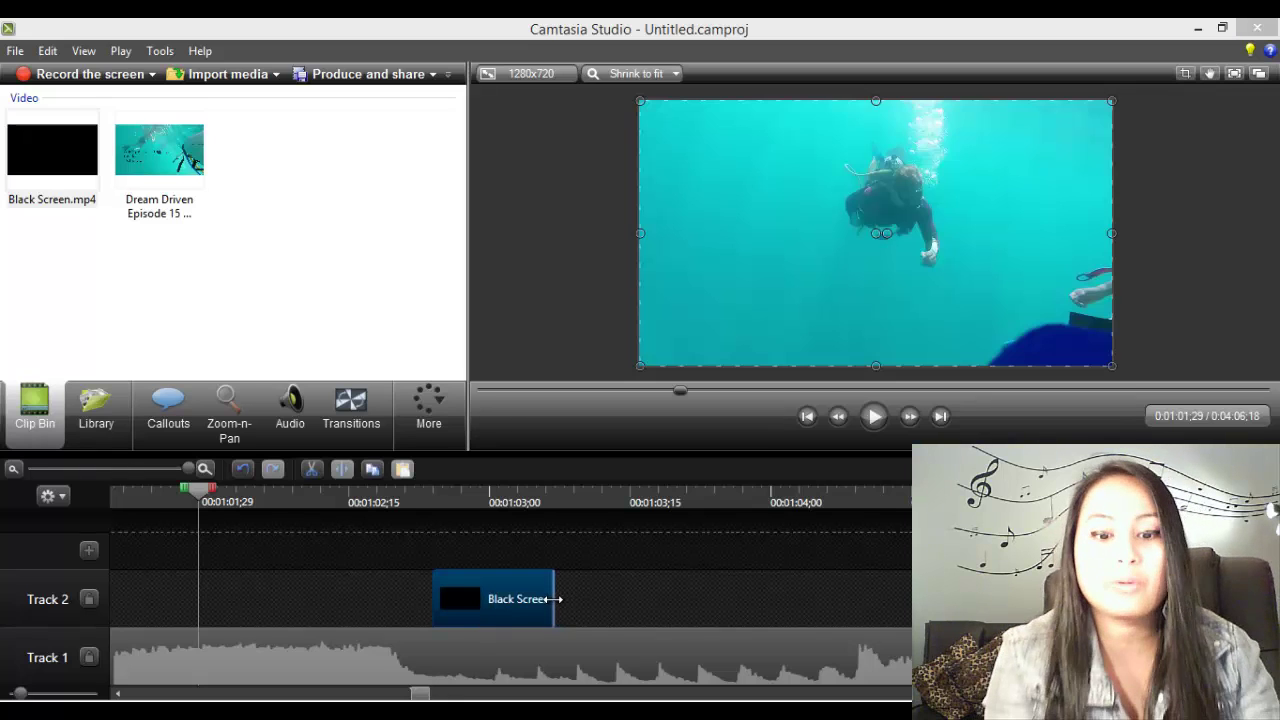
drag(555, 599, 499, 618)
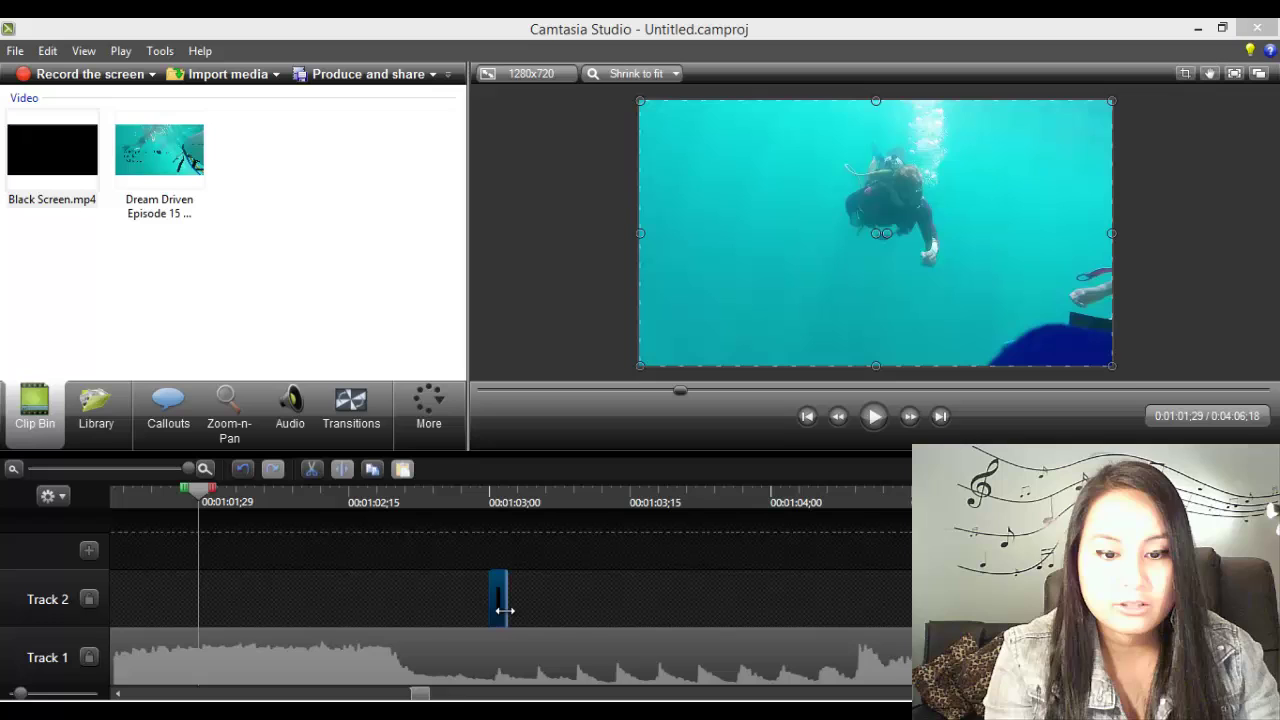
drag(501, 610, 507, 616)
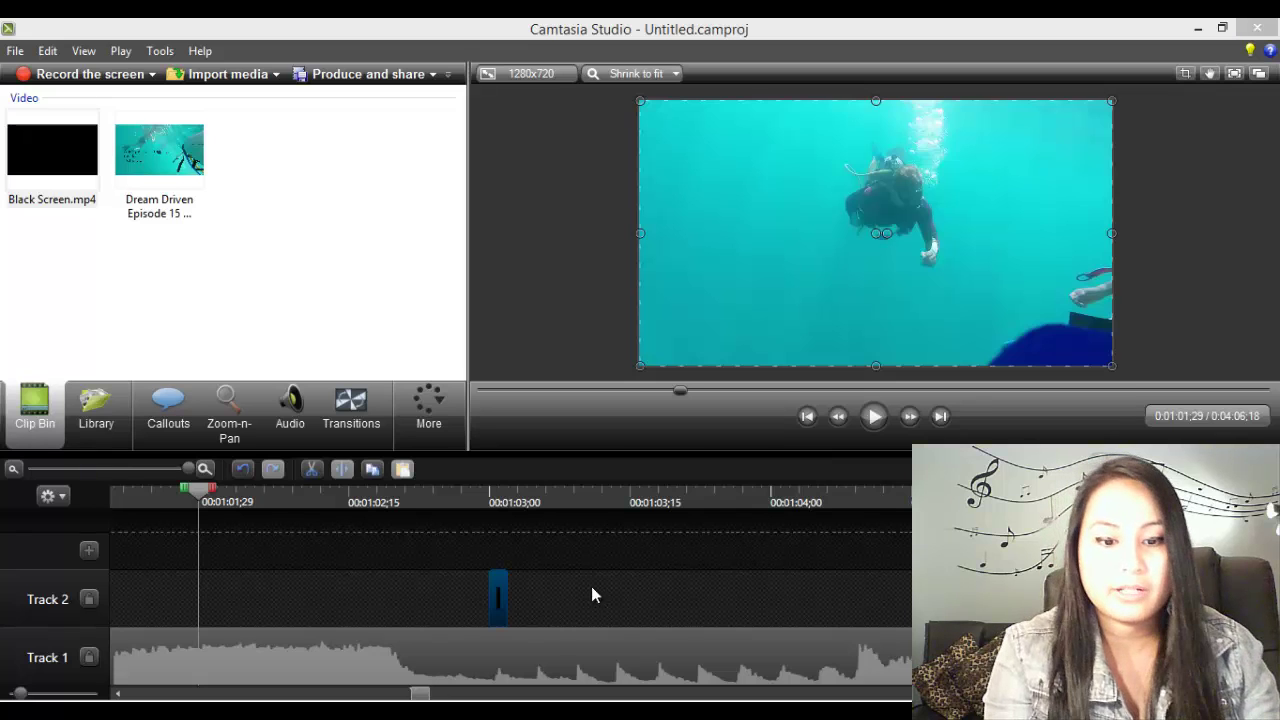
Step: Copy the tiny black clip and paste a copy at 1:03;05 on Track 2
right_click(502, 610)
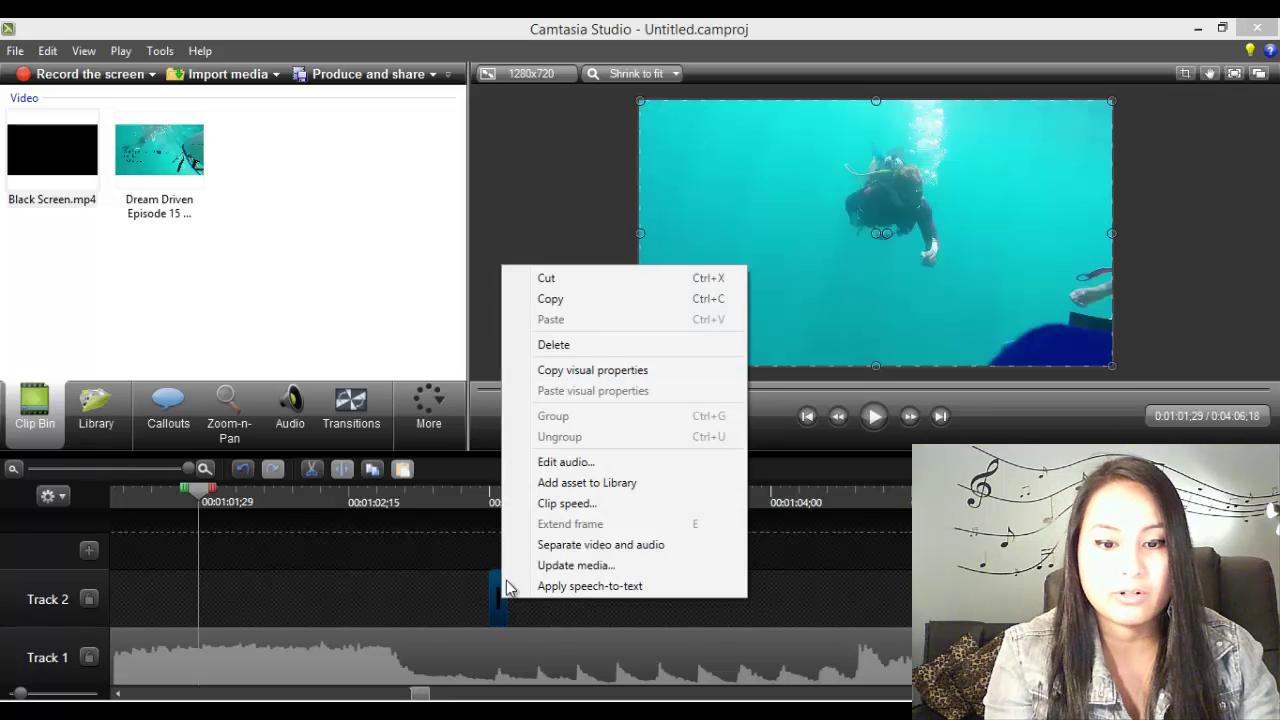
click(540, 300)
click(538, 502)
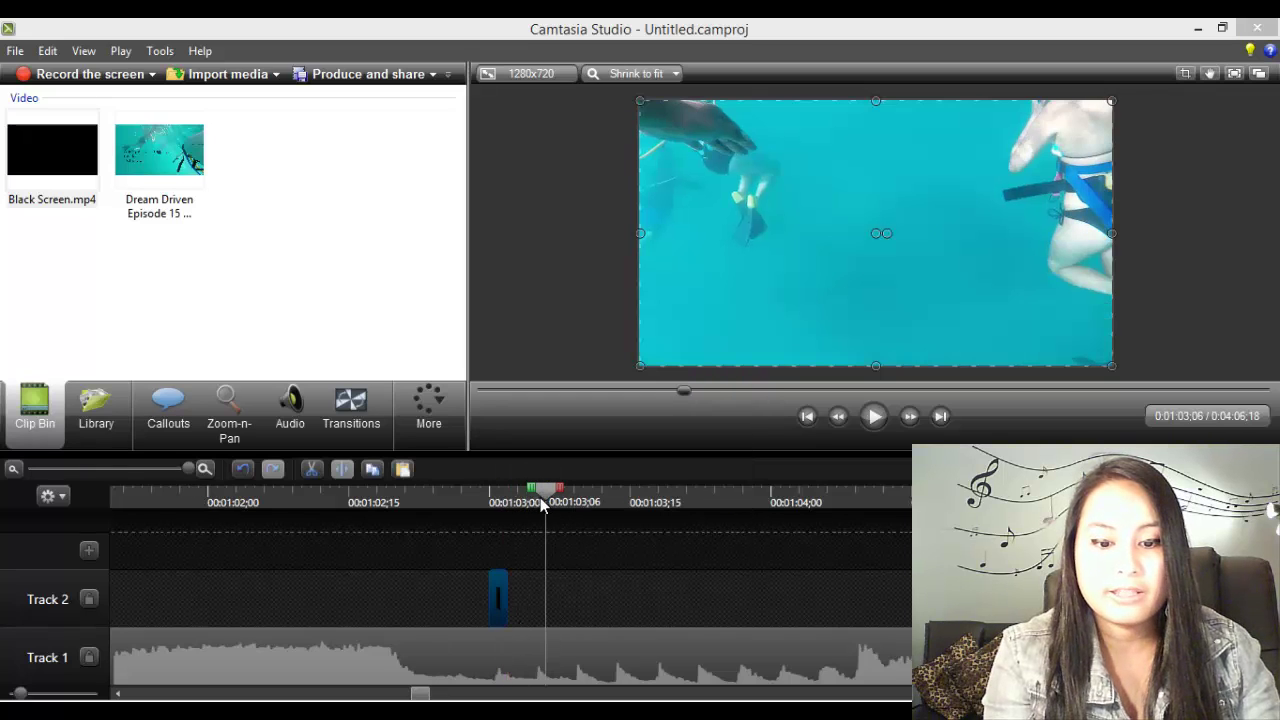
click(537, 500)
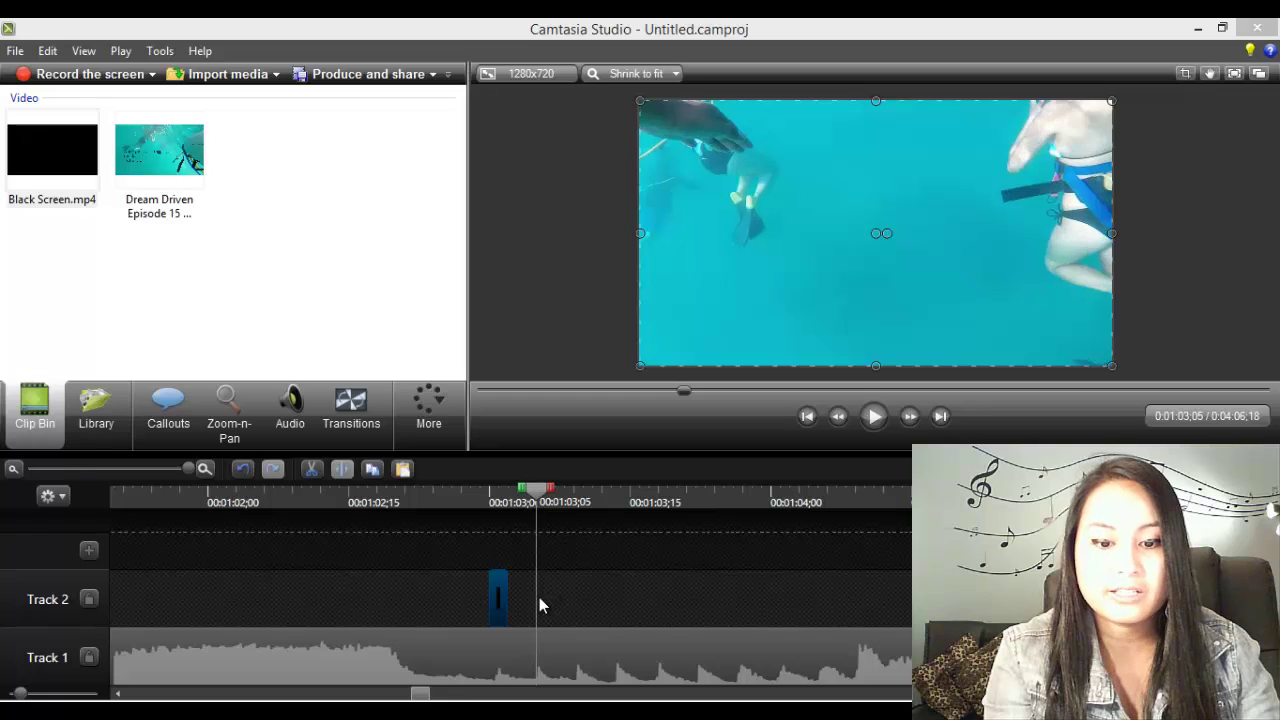
click(539, 600)
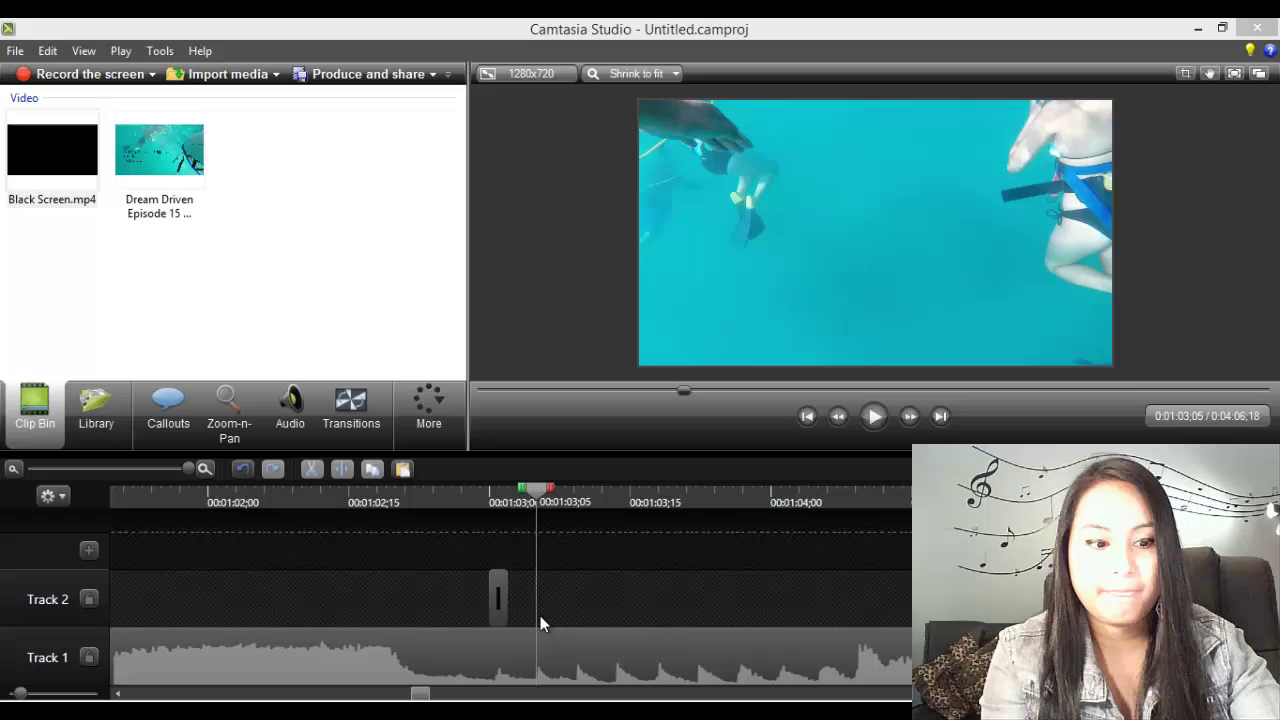
key(ctrl+v)
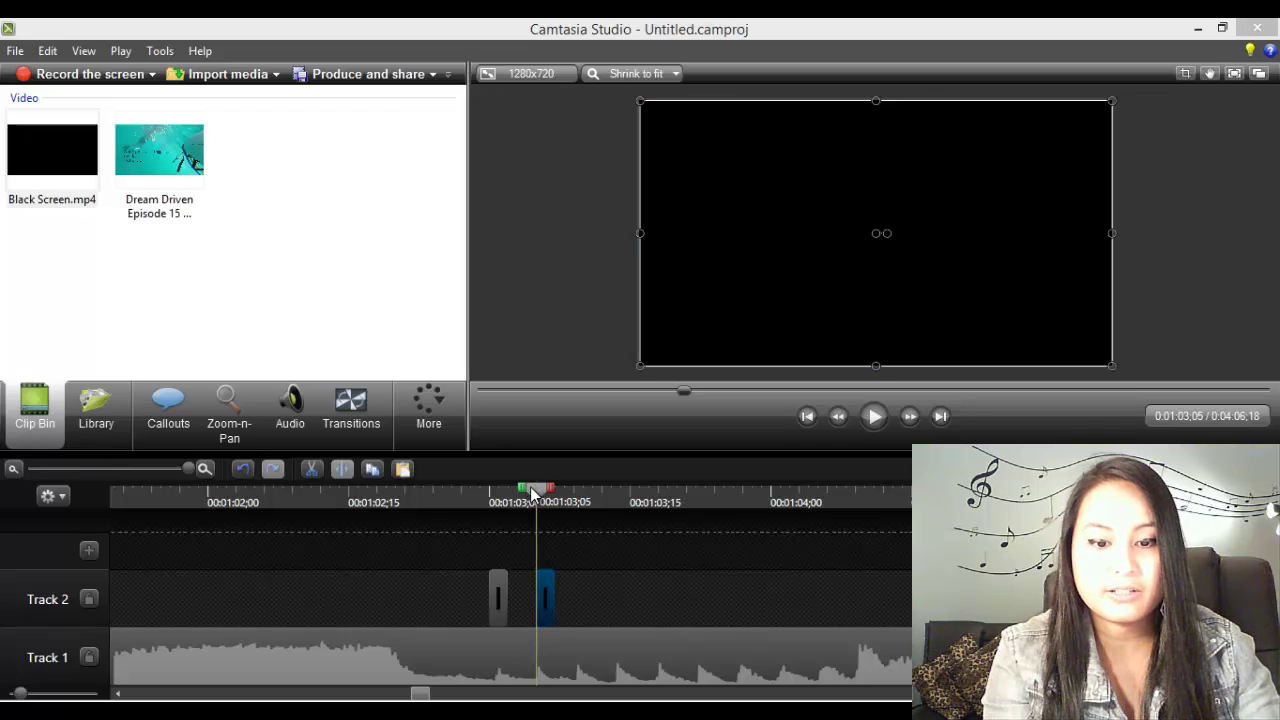
Step: Paste two more black clips at 1:03;09 and 1:03;13
drag(533, 493, 574, 500)
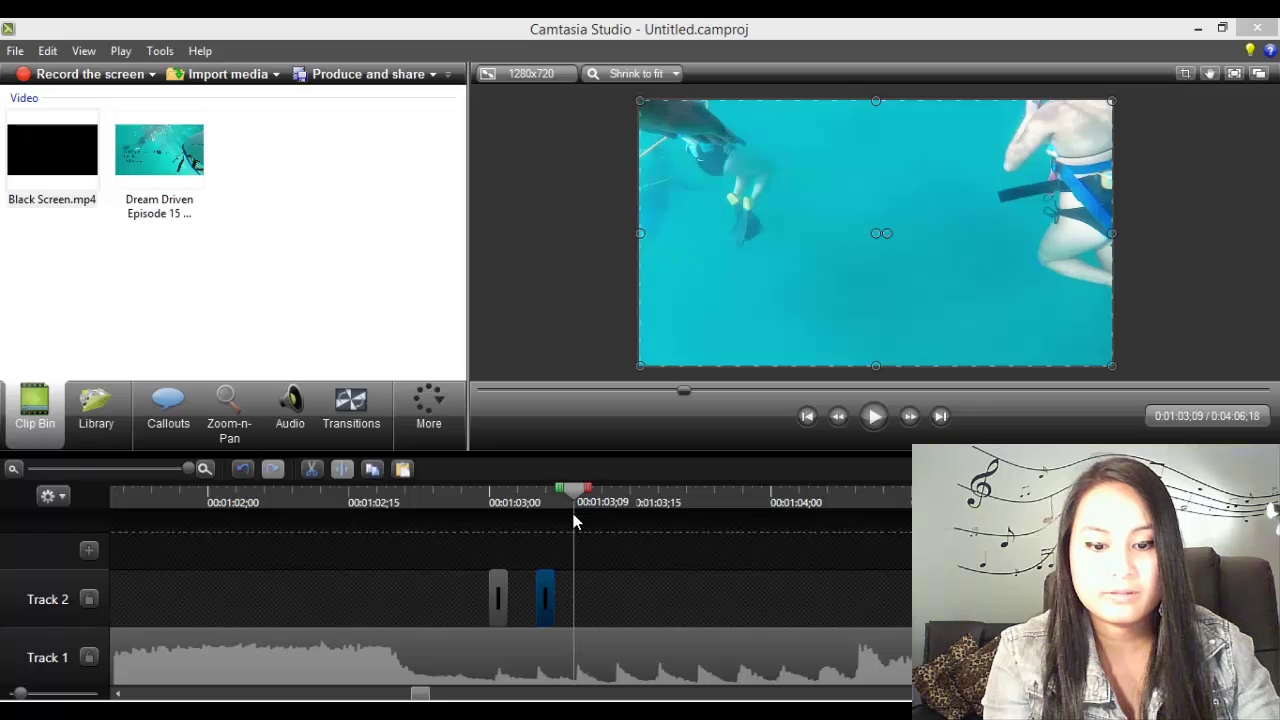
click(575, 606)
key(ctrl+v)
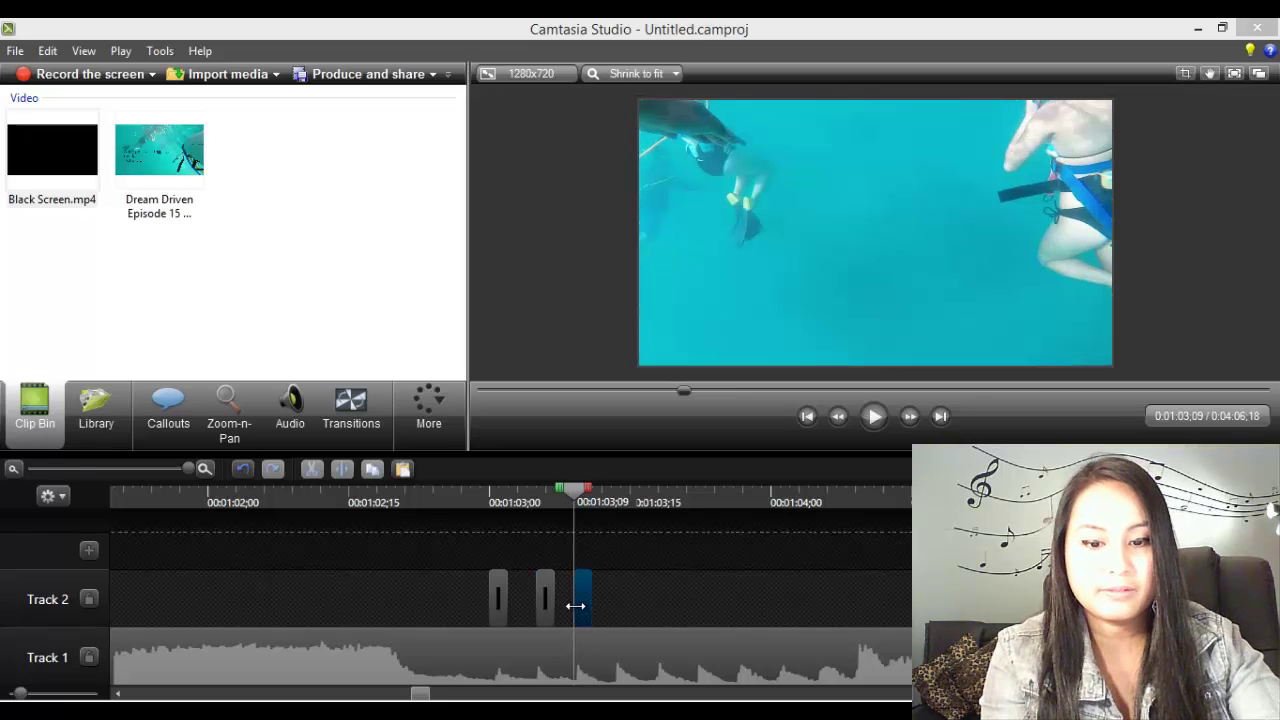
click(623, 500)
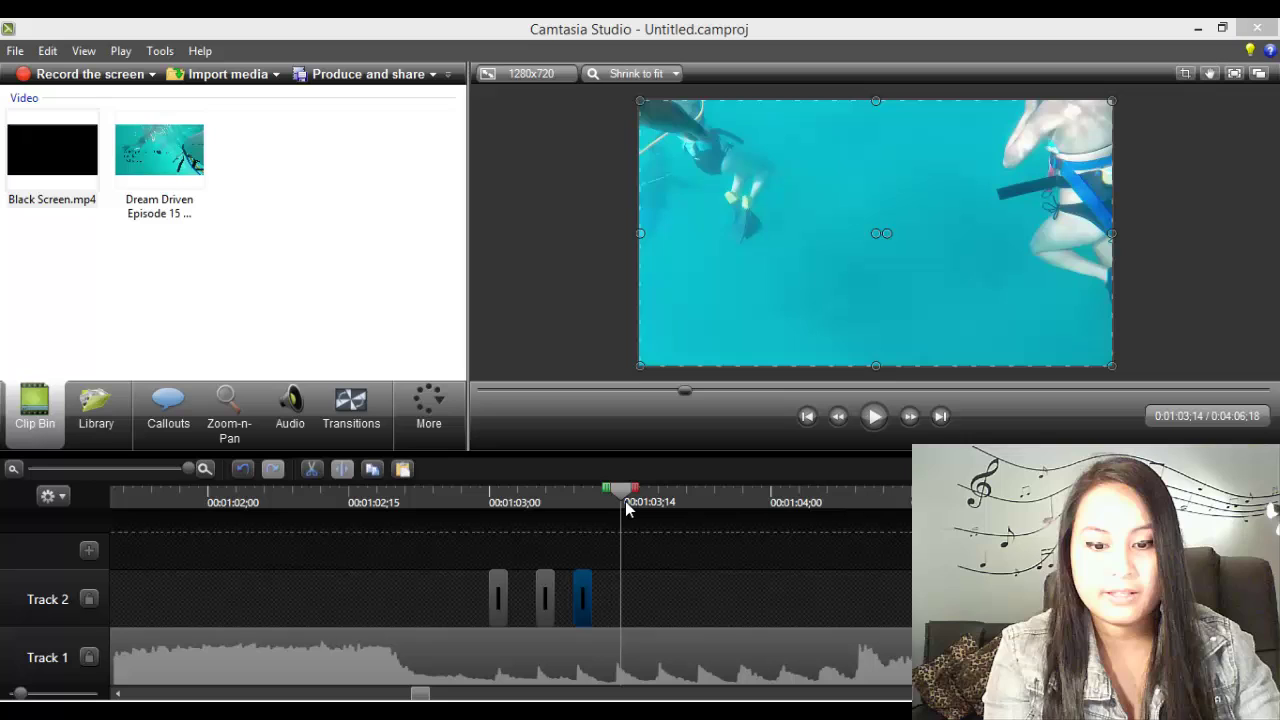
drag(625, 501, 612, 499)
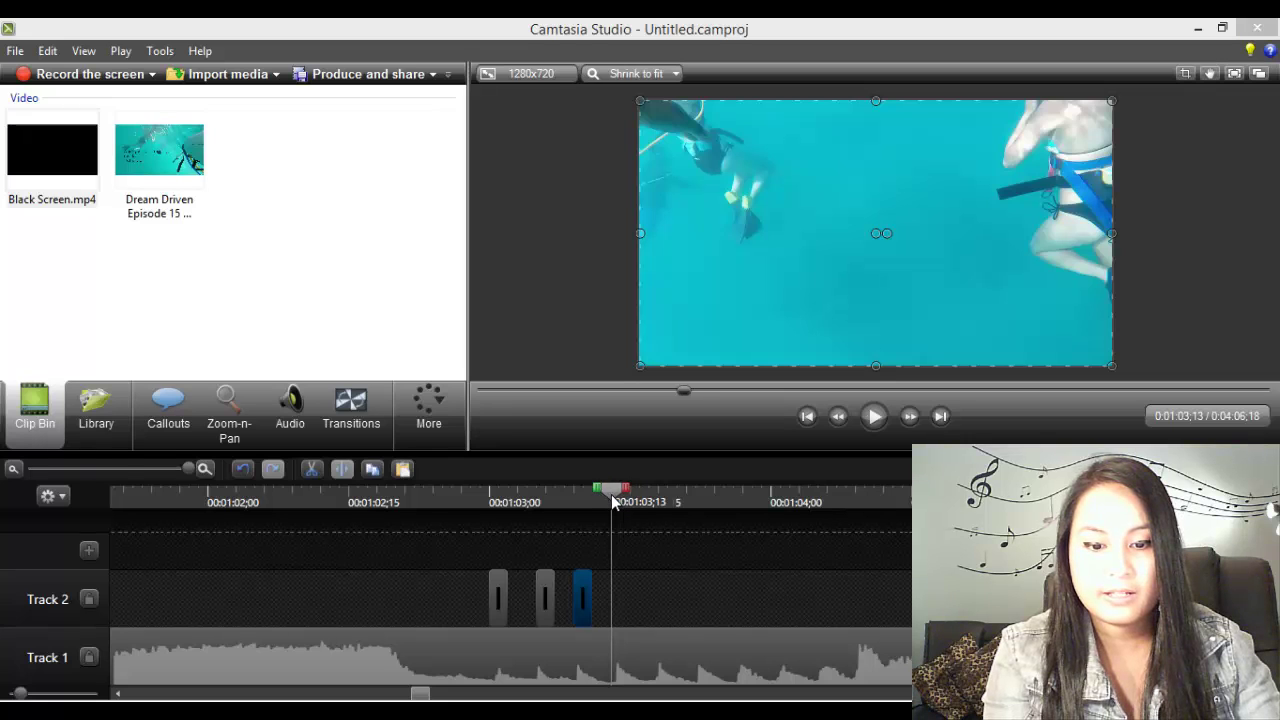
click(619, 604)
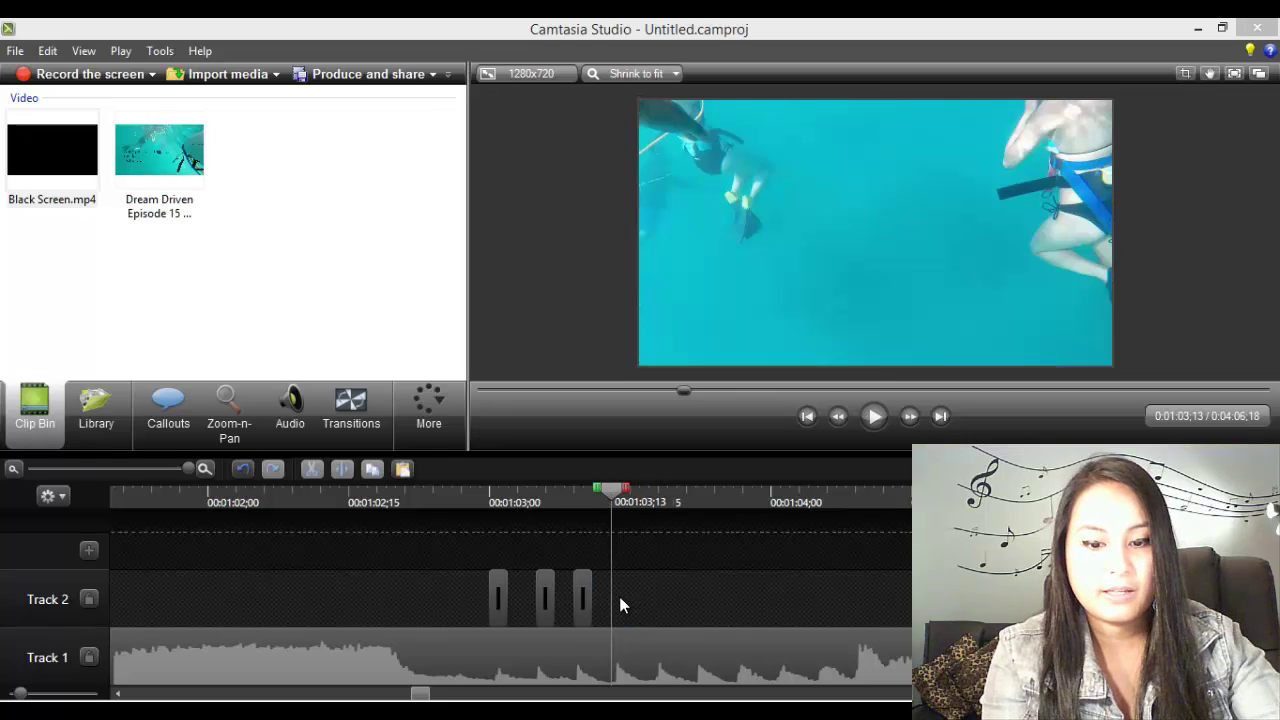
key(ctrl+v)
Step: Paste two more black clips at 1:03;18 and 1:03;23
drag(612, 494, 657, 500)
click(668, 597)
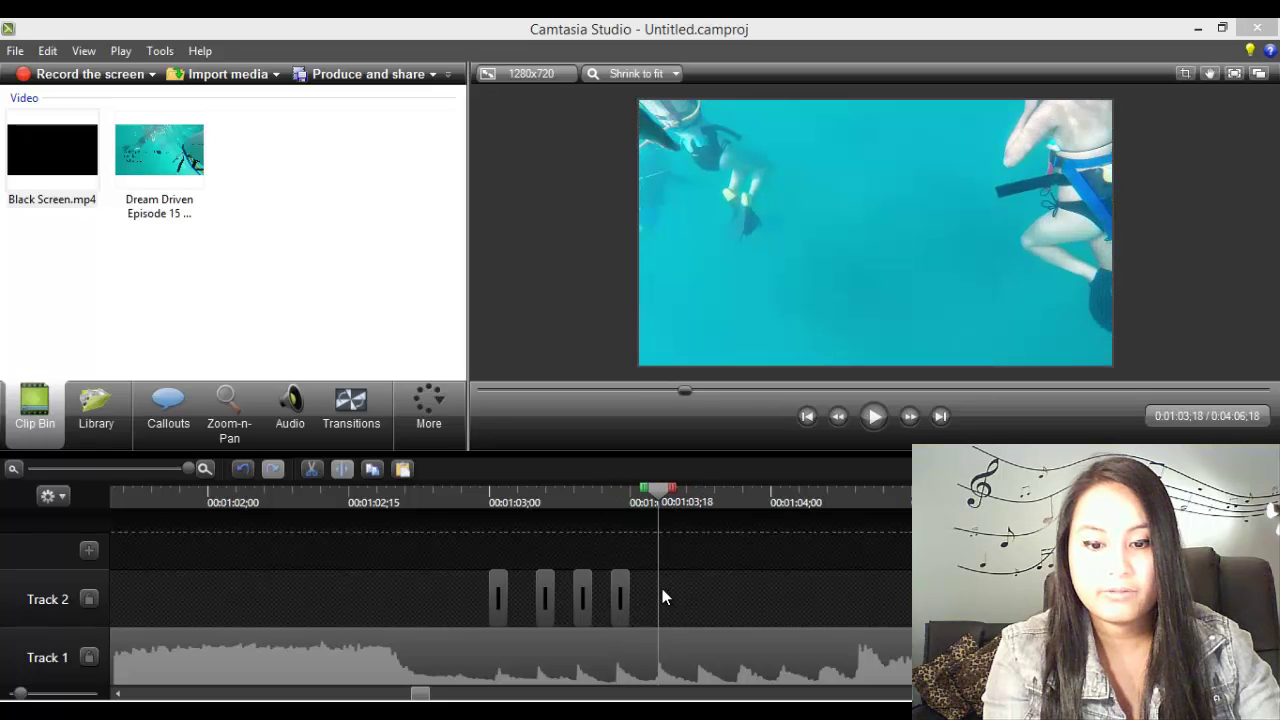
key(ctrl+v)
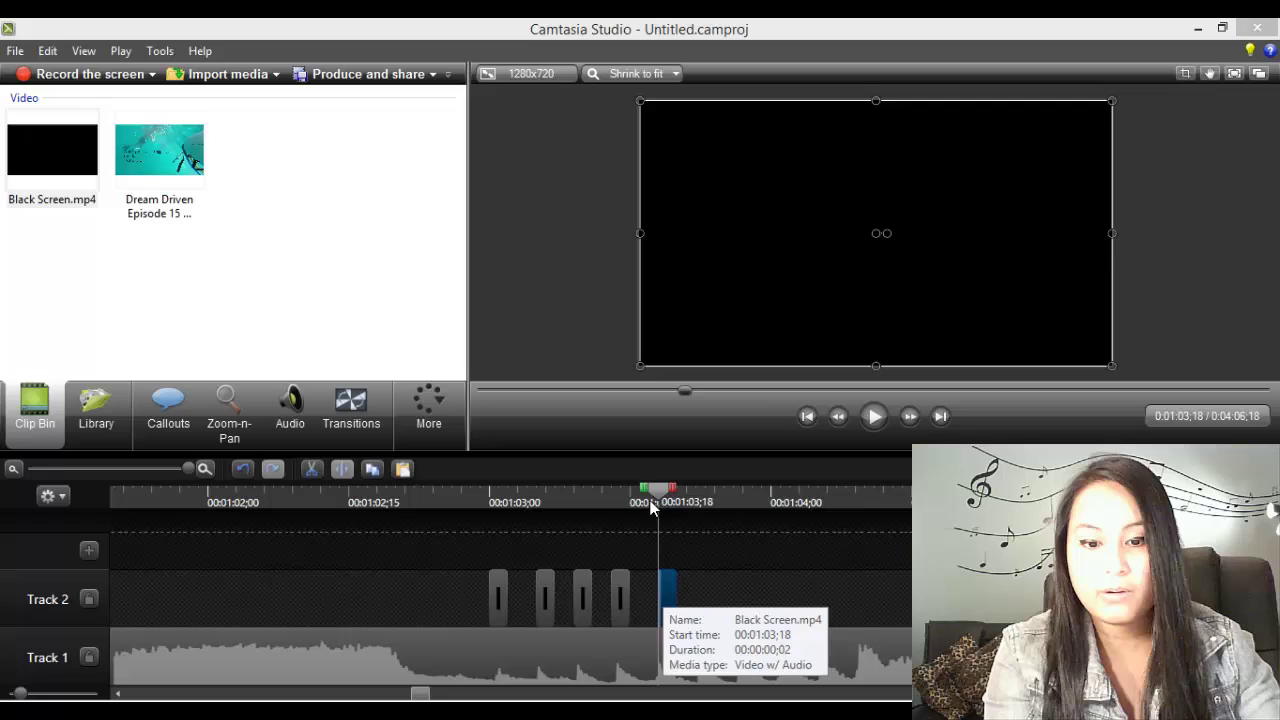
drag(658, 494, 694, 500)
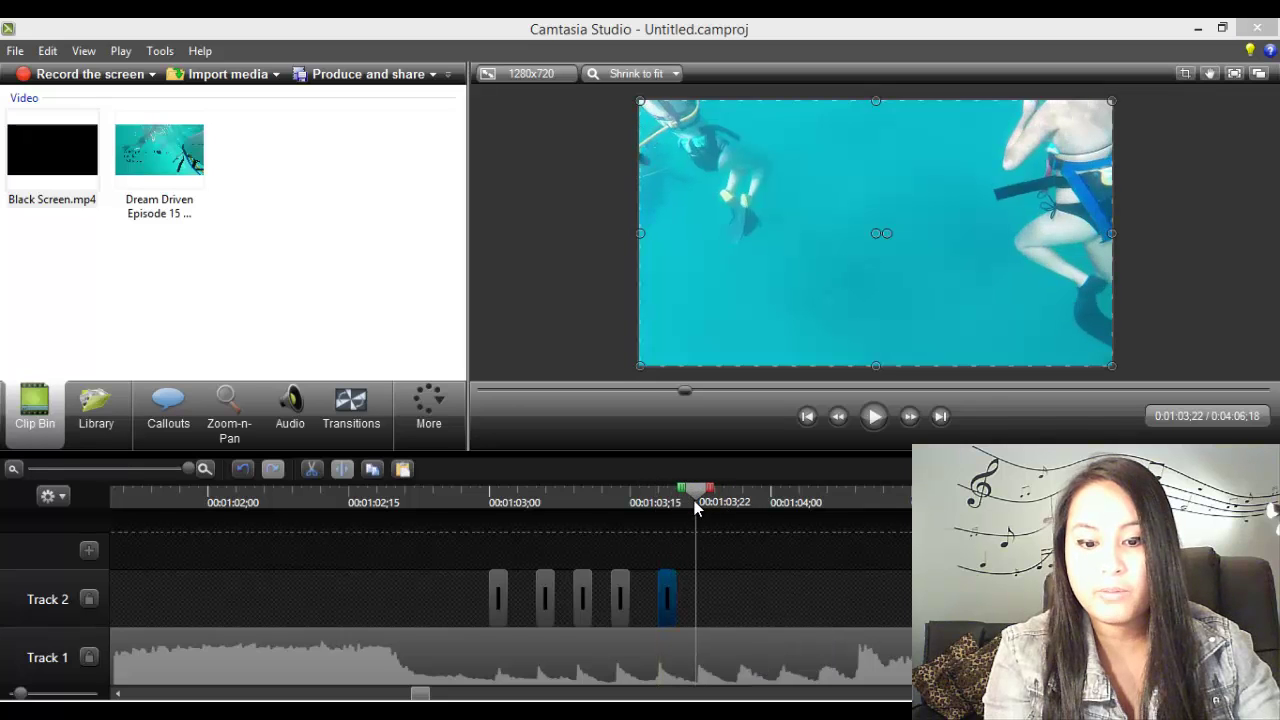
click(699, 605)
key(ctrl+v)
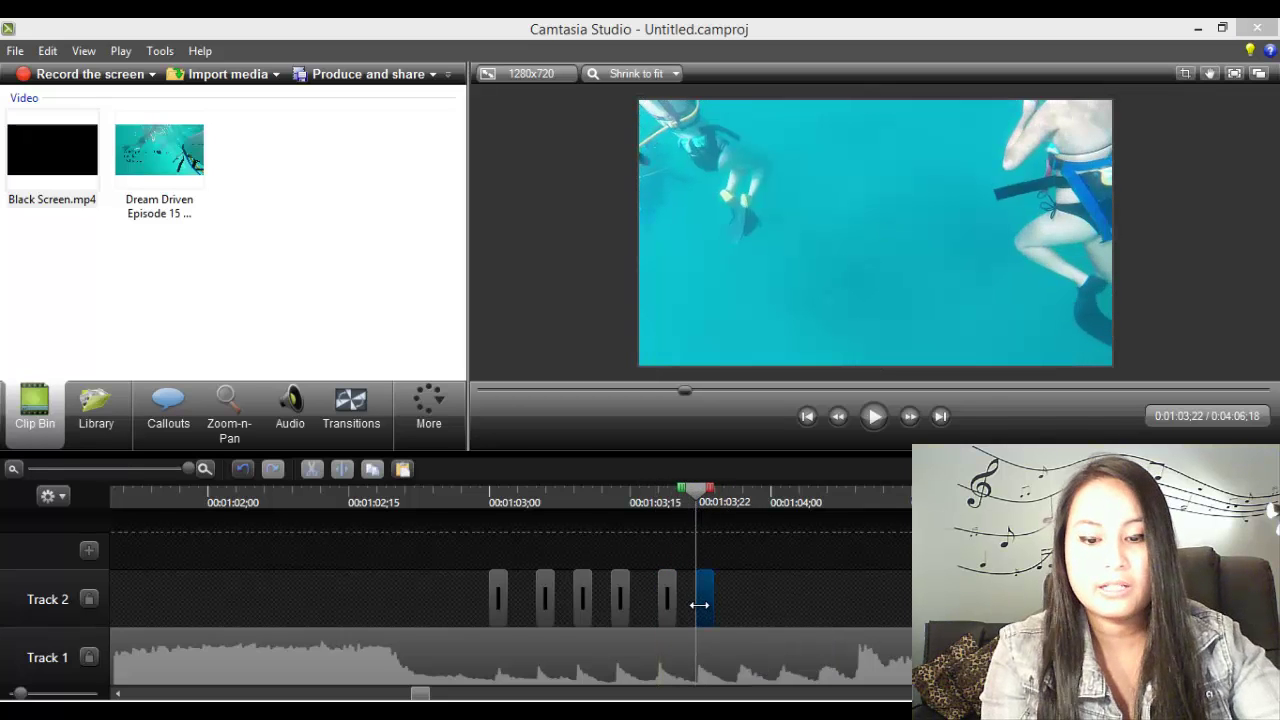
Step: Paste another black clip just past 1:03;27, then cue the playhead at 1:04;06
drag(698, 497, 742, 530)
click(750, 601)
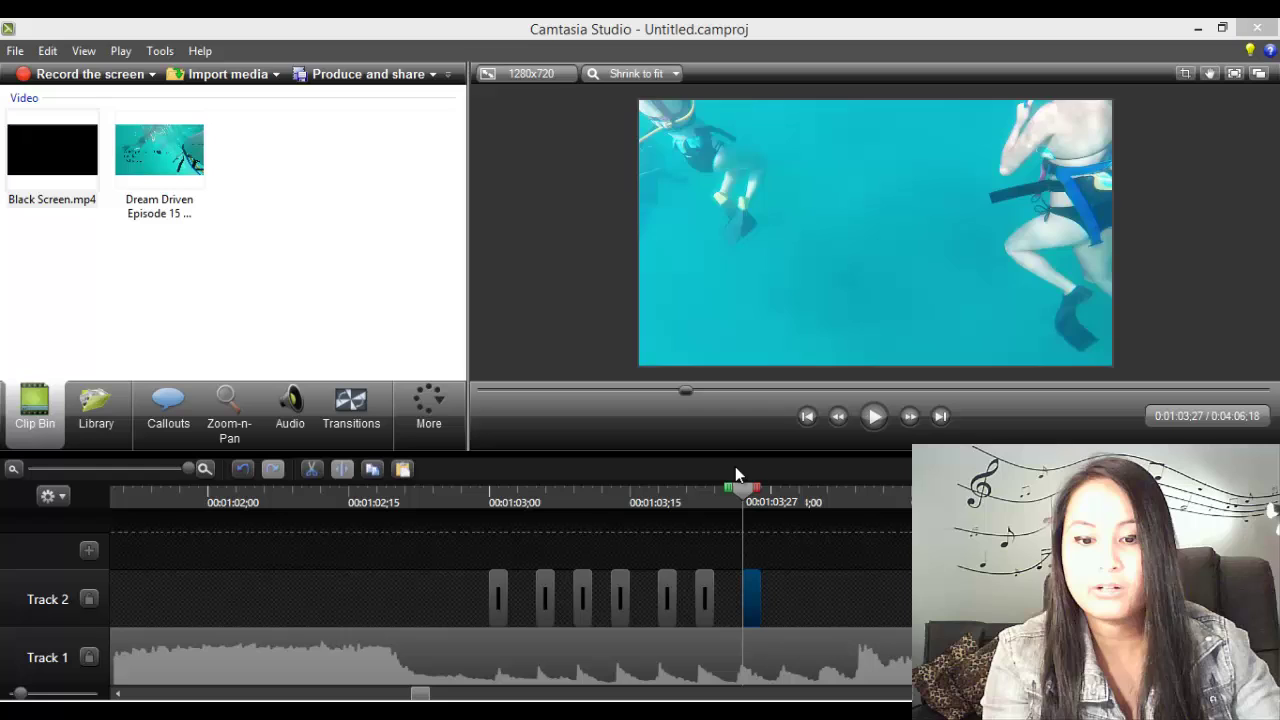
drag(743, 490, 784, 511)
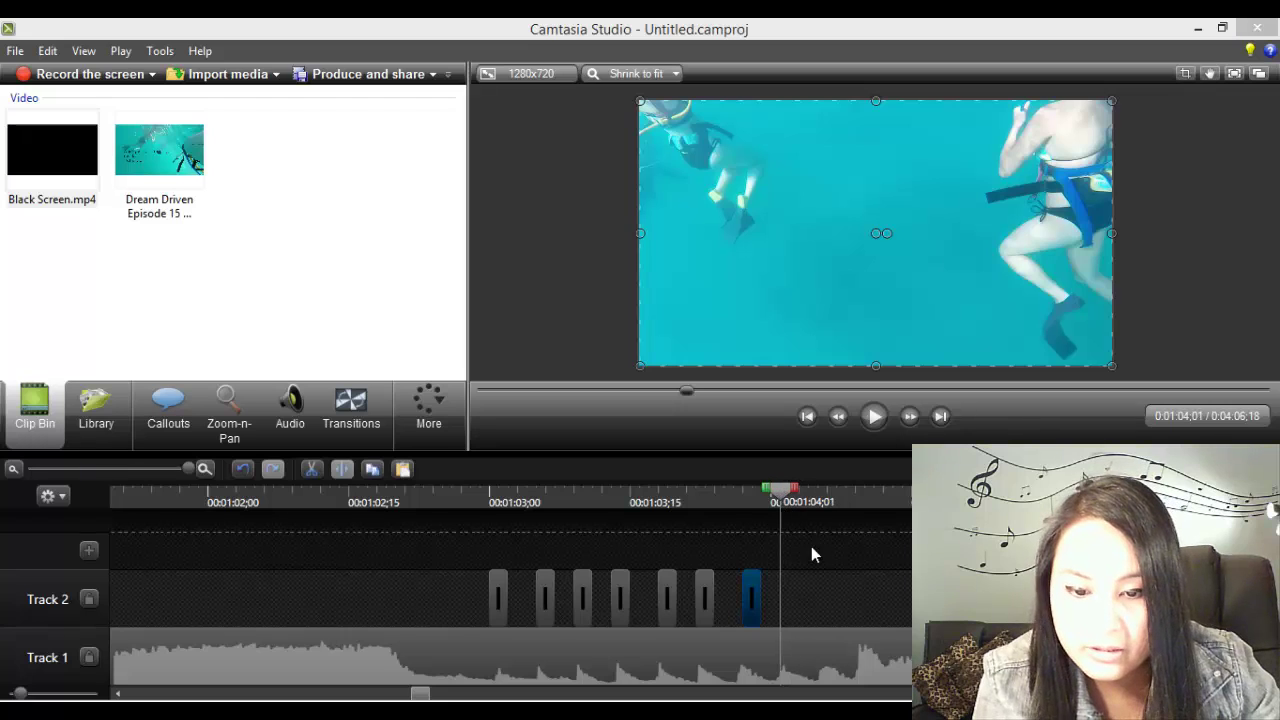
click(780, 619)
key(ctrl+v)
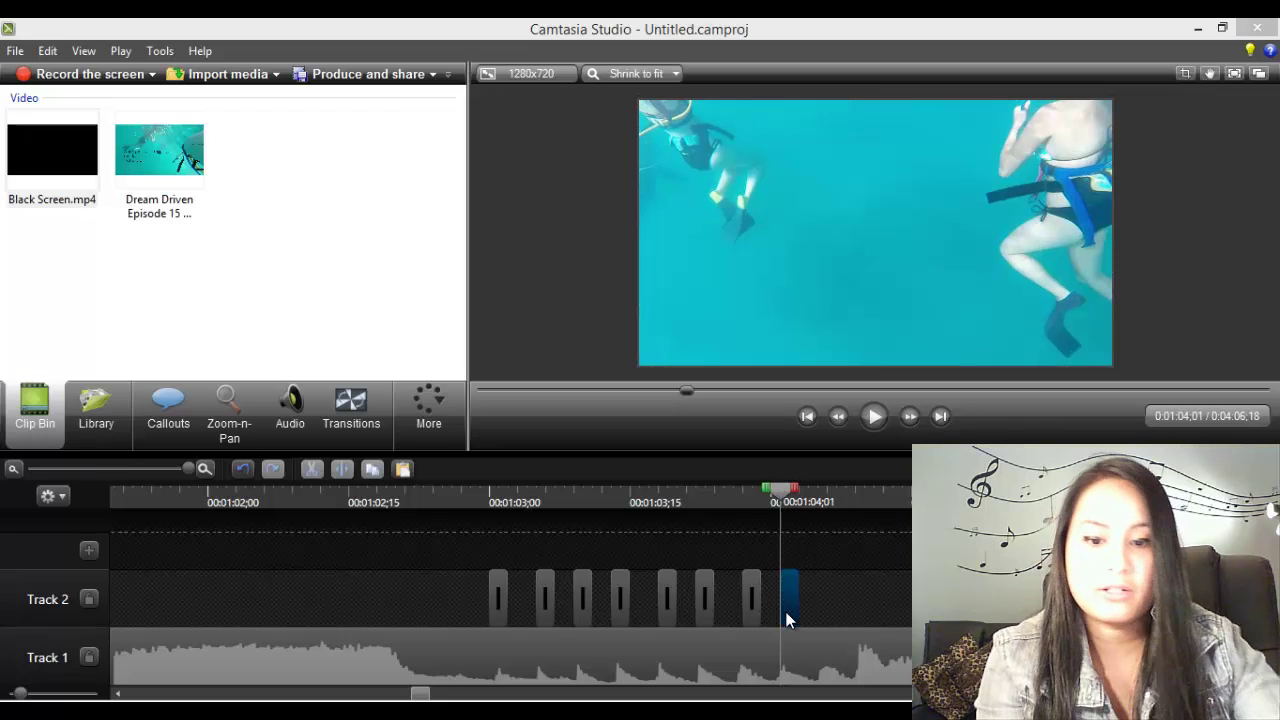
click(787, 619)
click(820, 501)
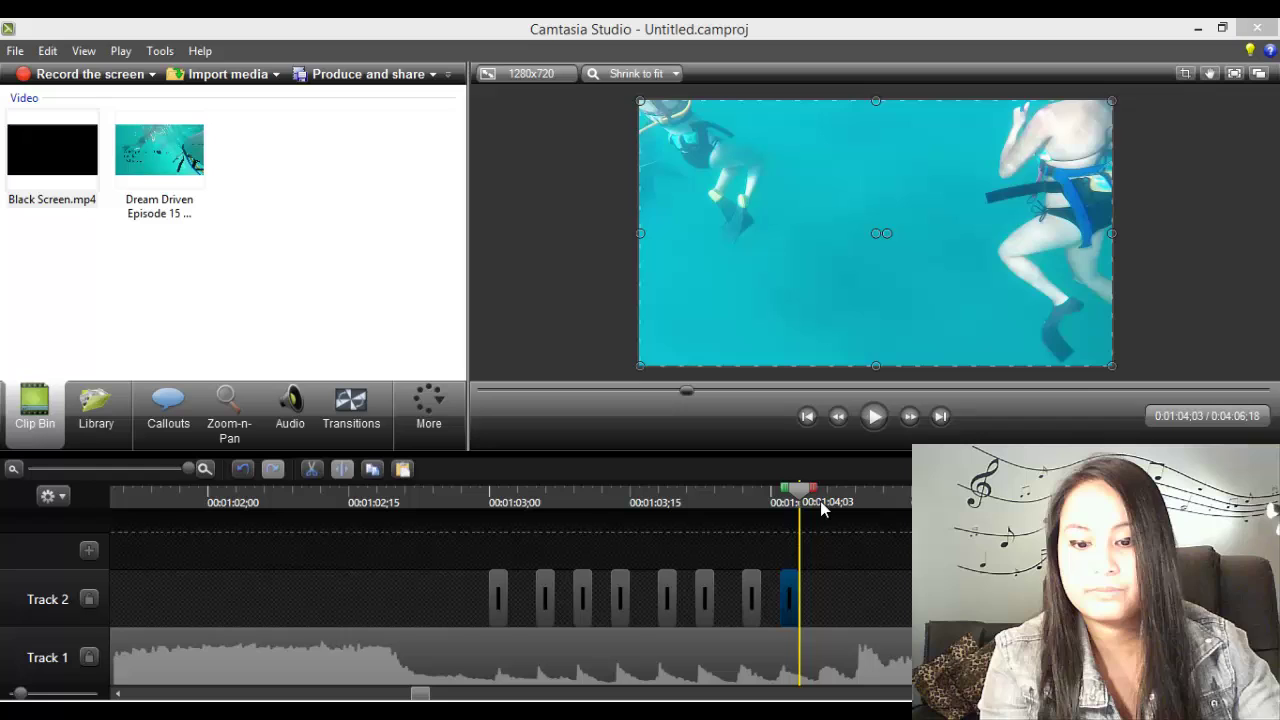
click(822, 602)
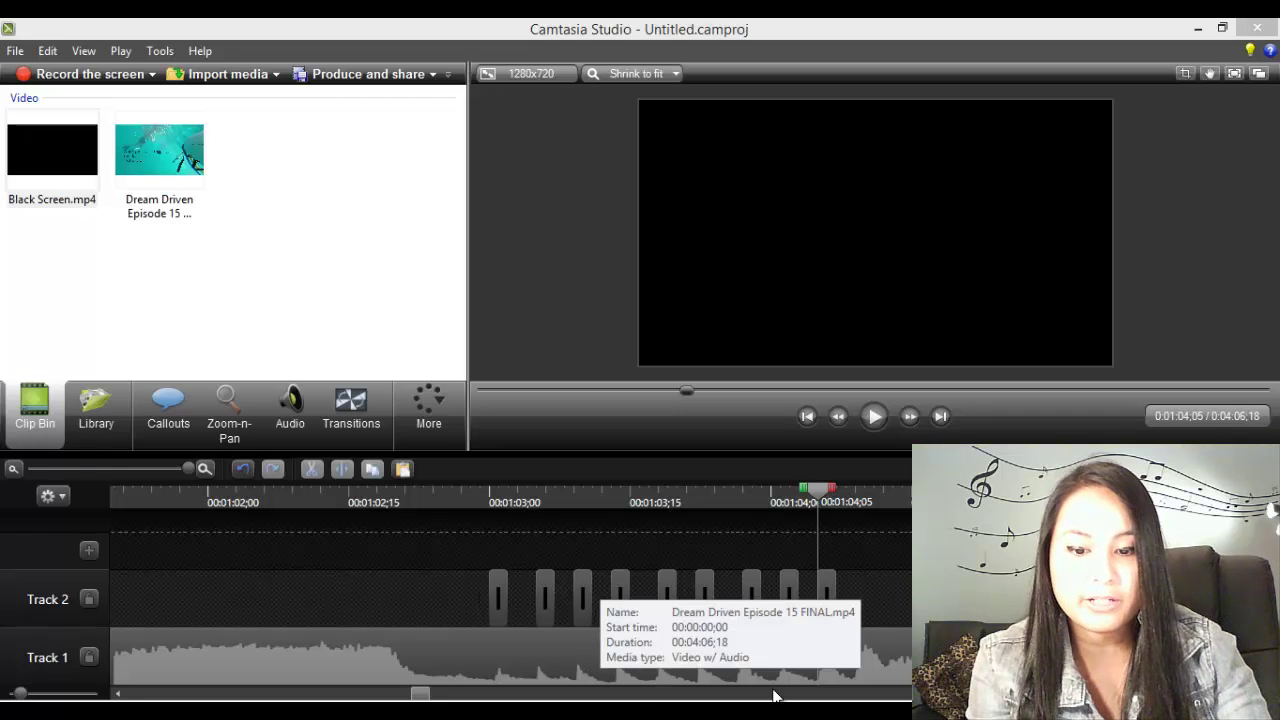
Step: Rewind before the flashes, zoom out two levels, and play the flicker section through to 1:04;26
click(461, 497)
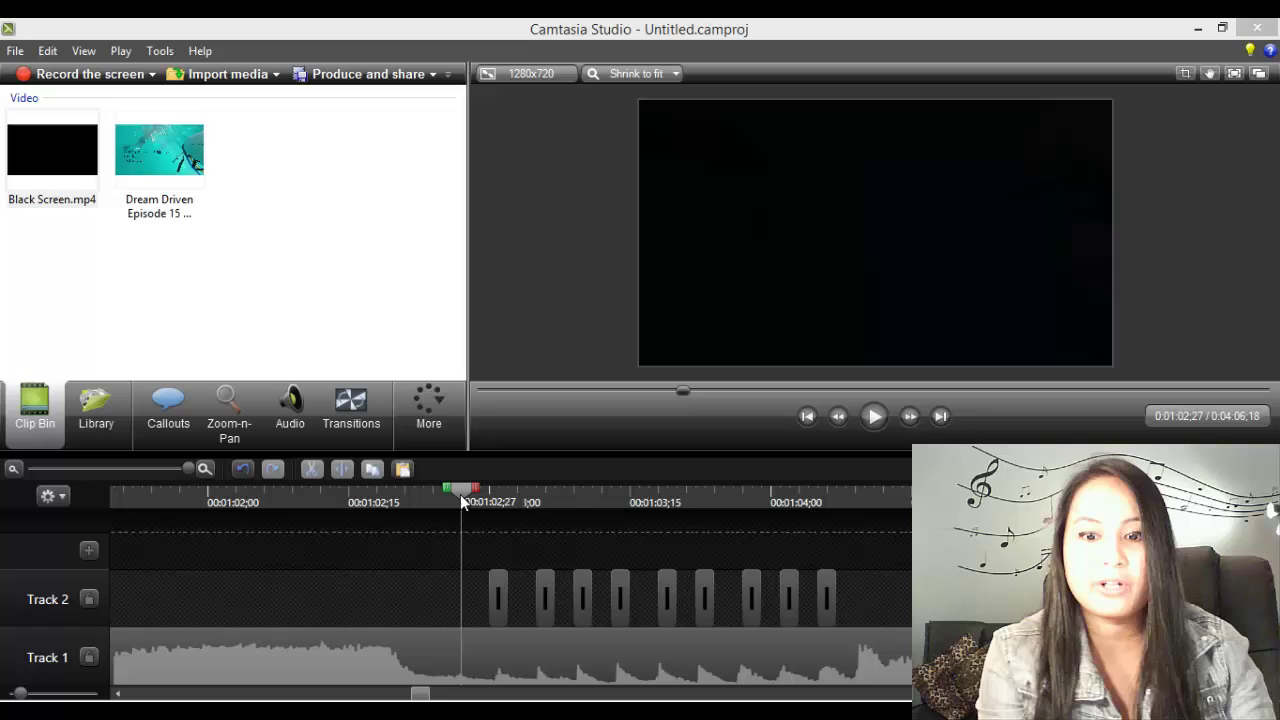
click(17, 469)
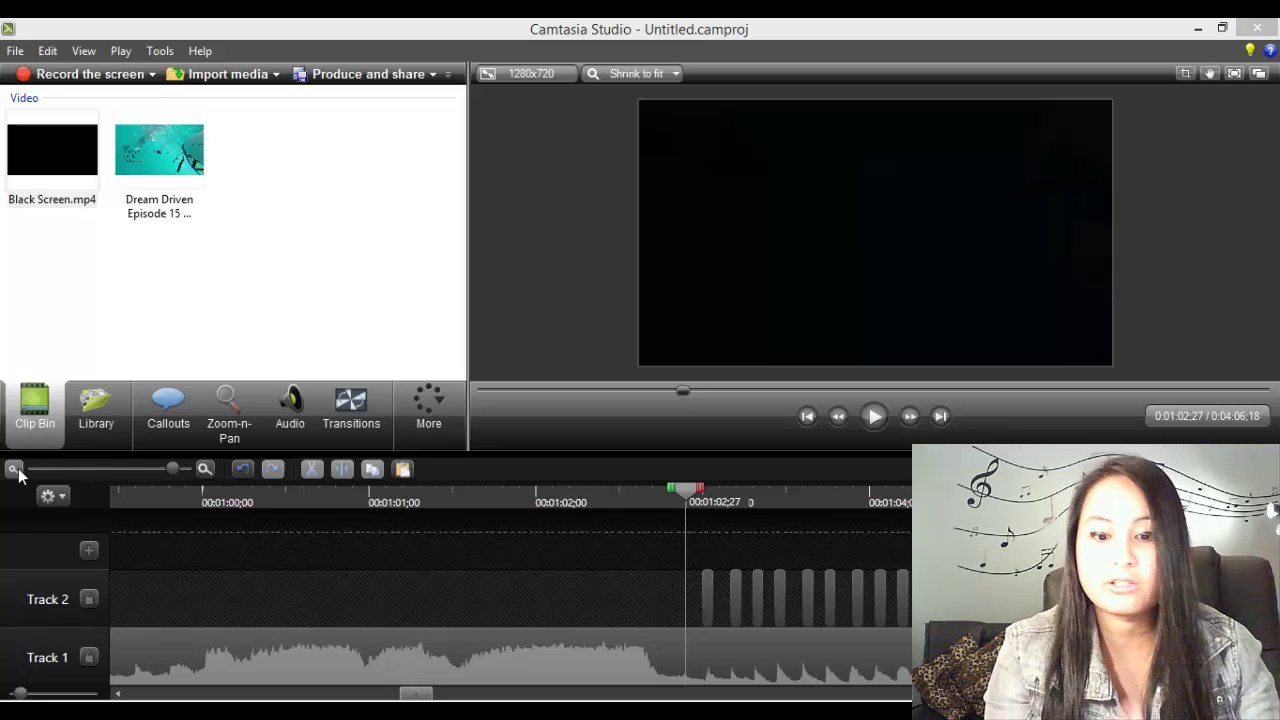
click(18, 470)
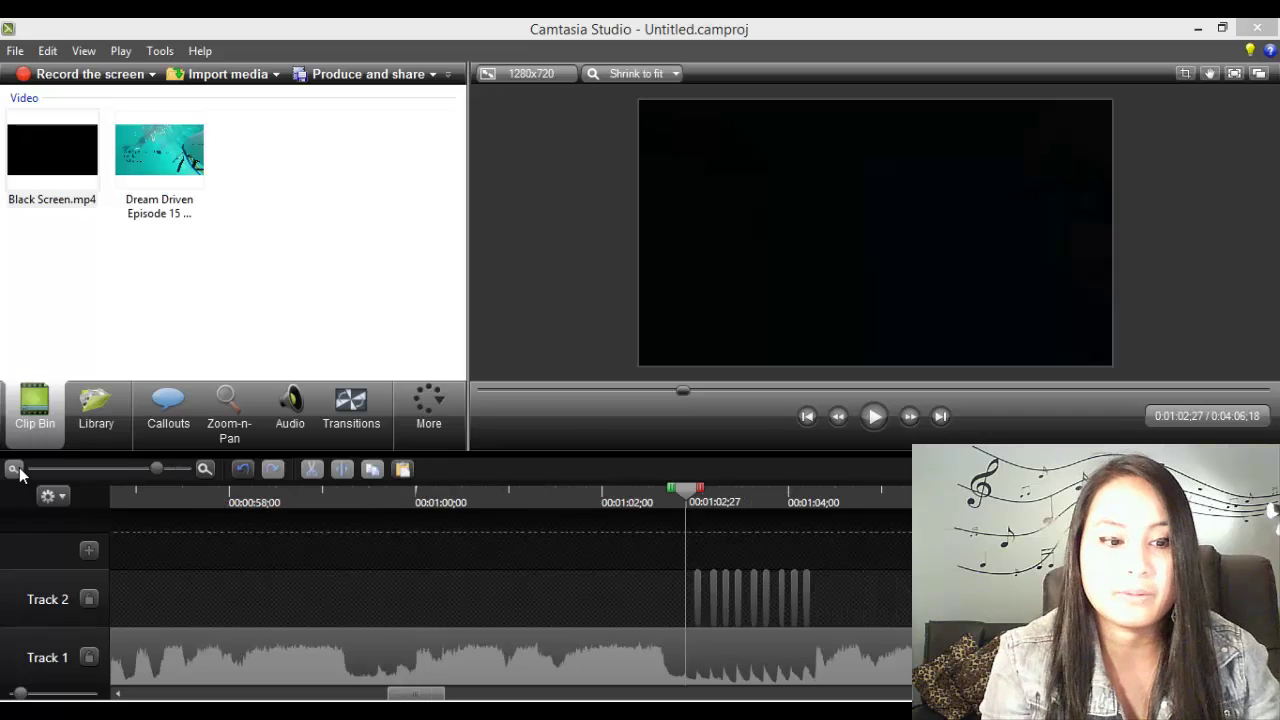
click(873, 417)
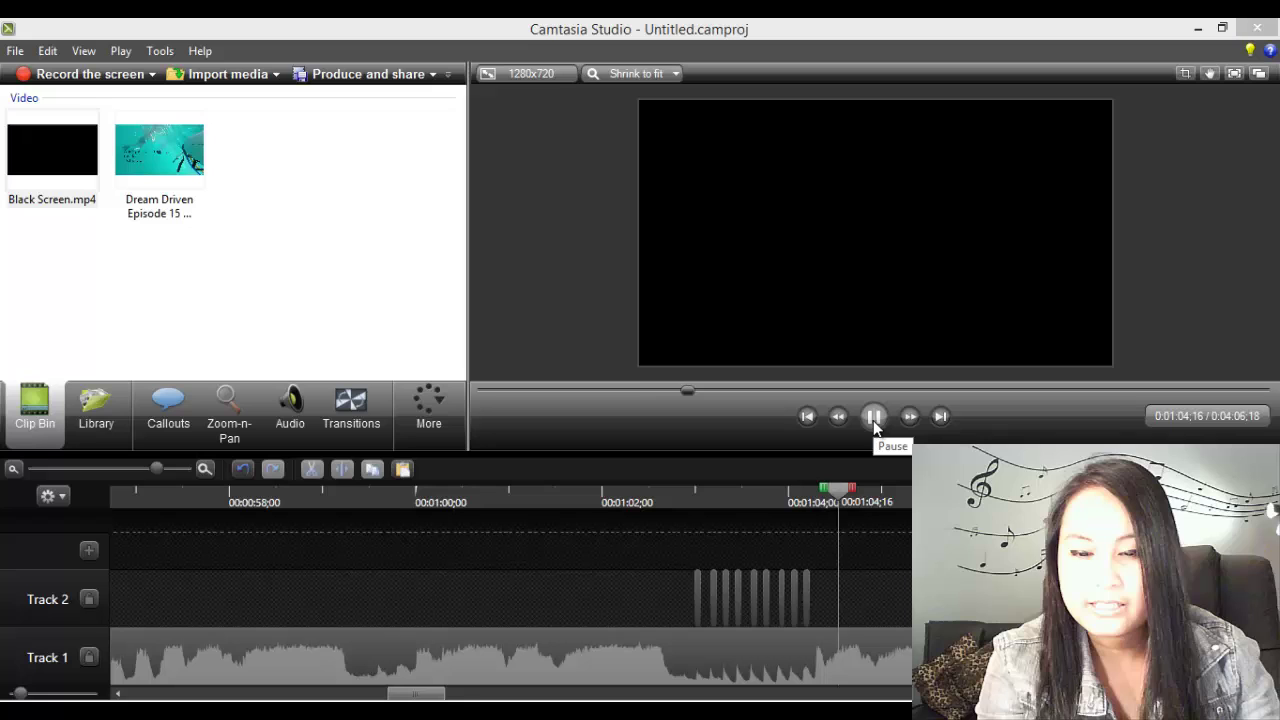
click(873, 417)
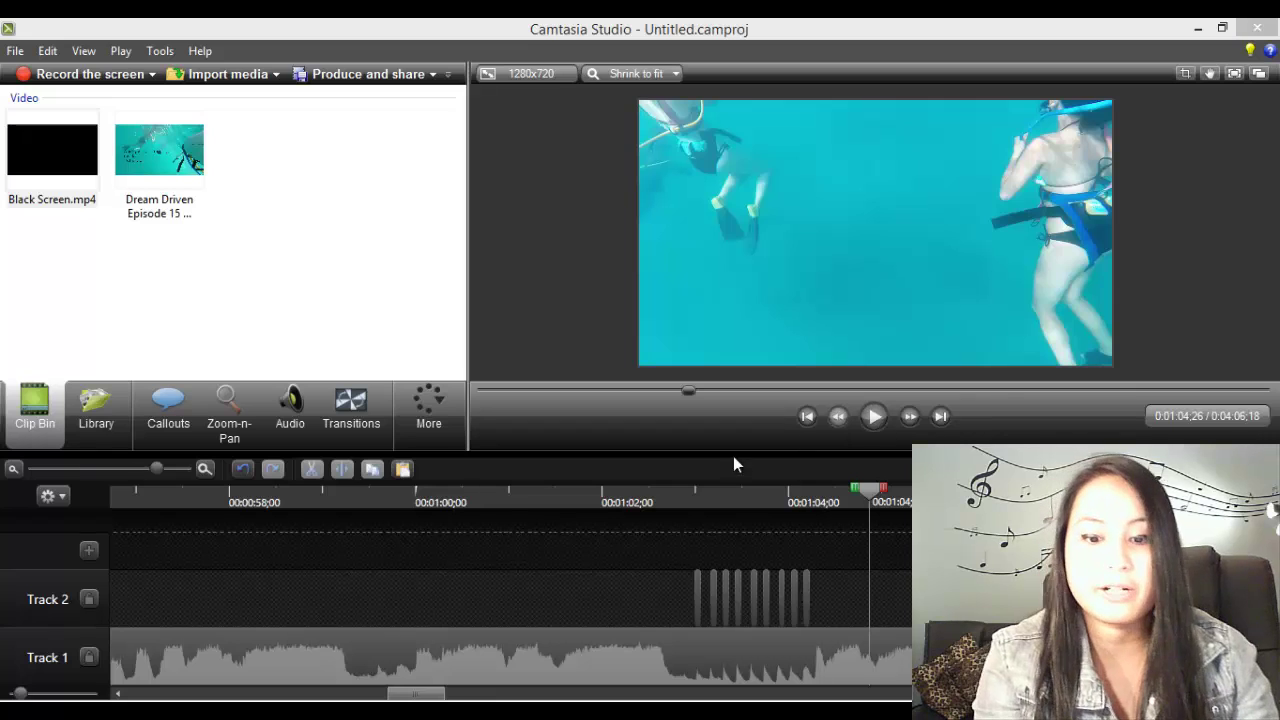
Step: Zoom out four levels to see the whole video, then zoom three levels back in on the flash clips
click(11, 472)
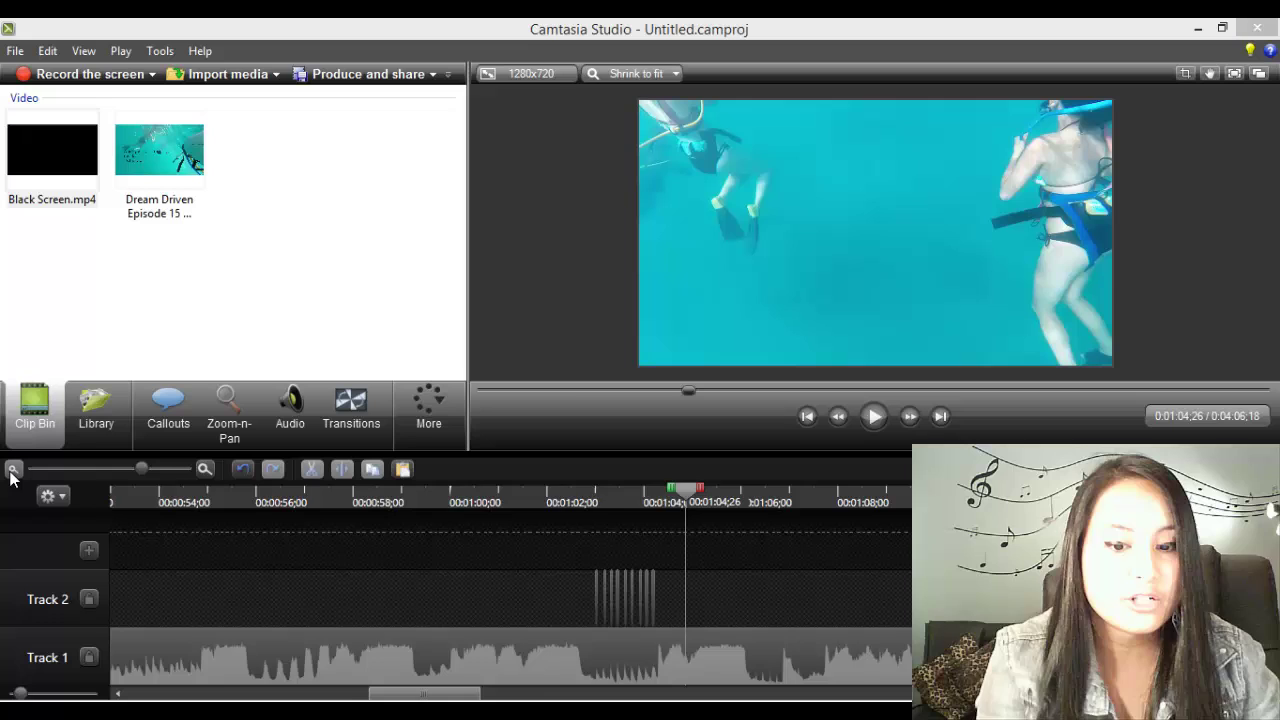
click(11, 472)
click(11, 472)
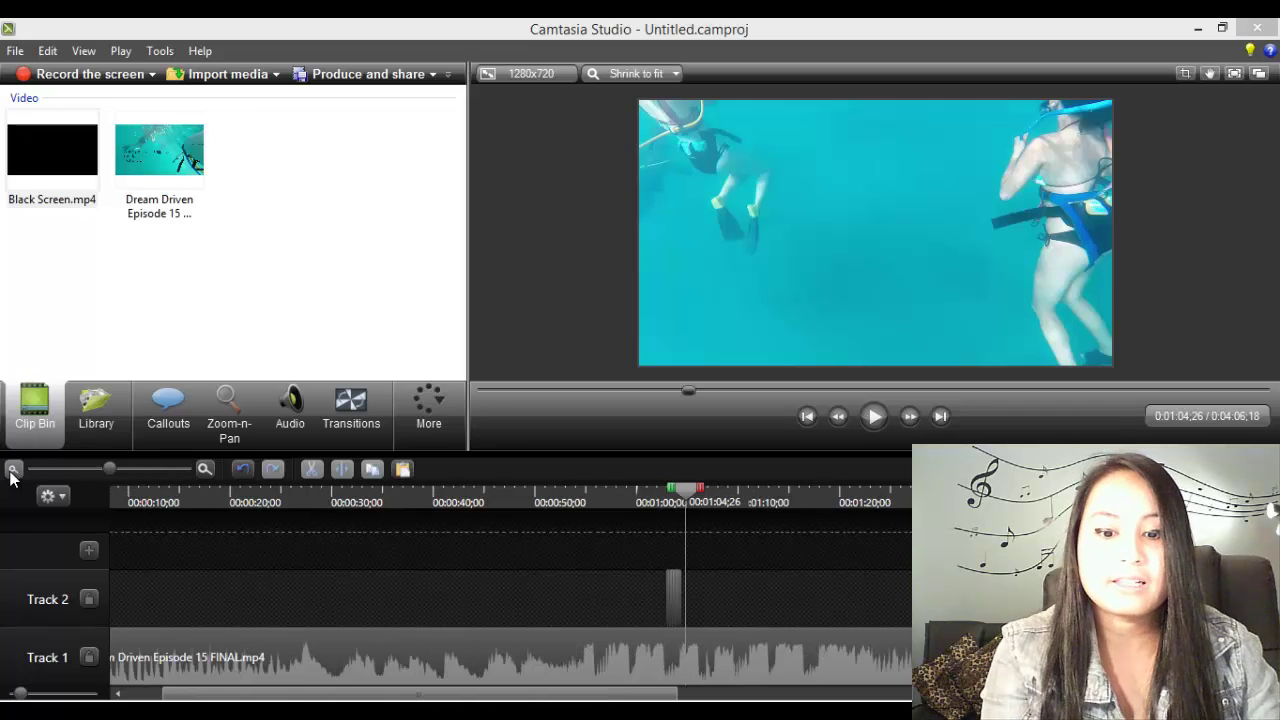
click(11, 472)
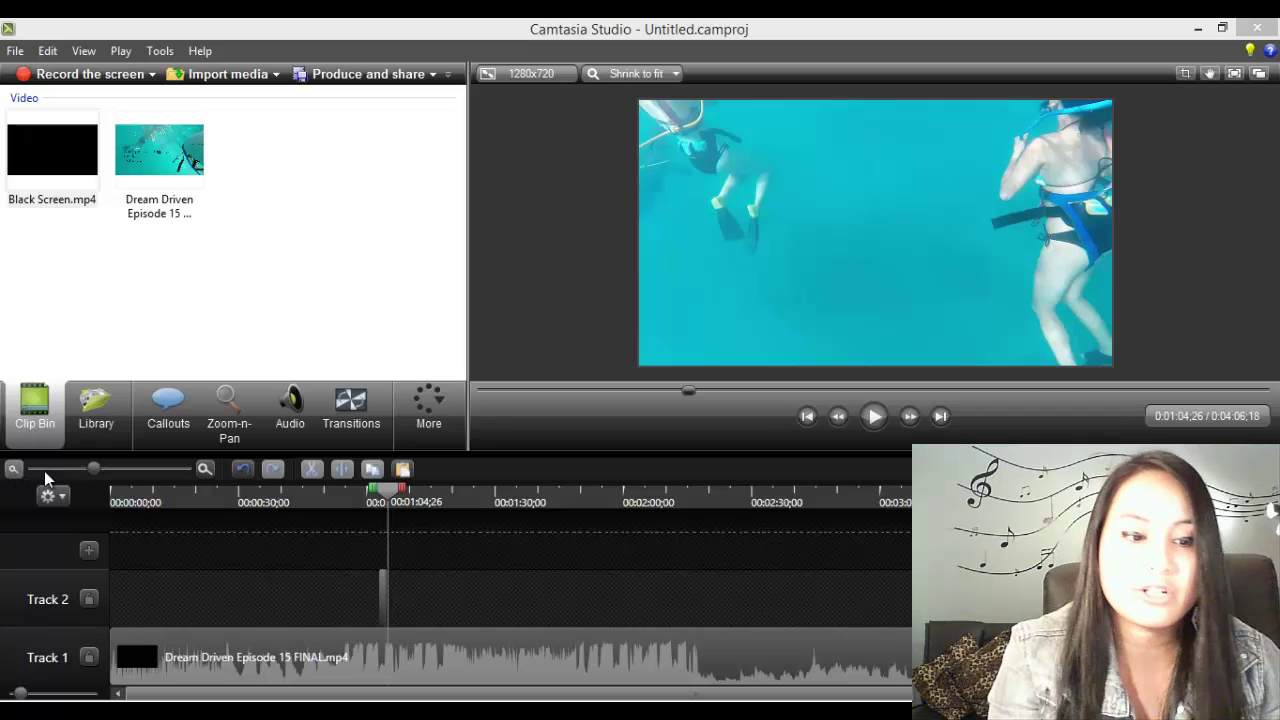
click(204, 470)
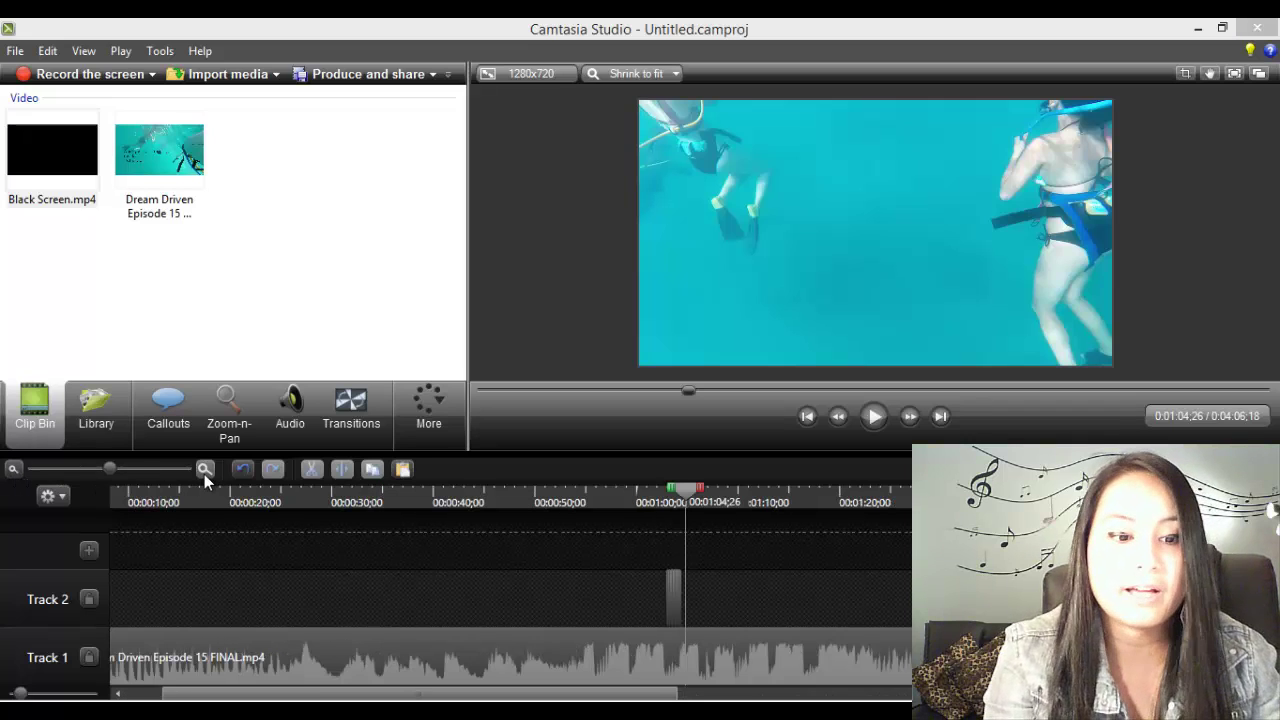
click(204, 470)
click(204, 470)
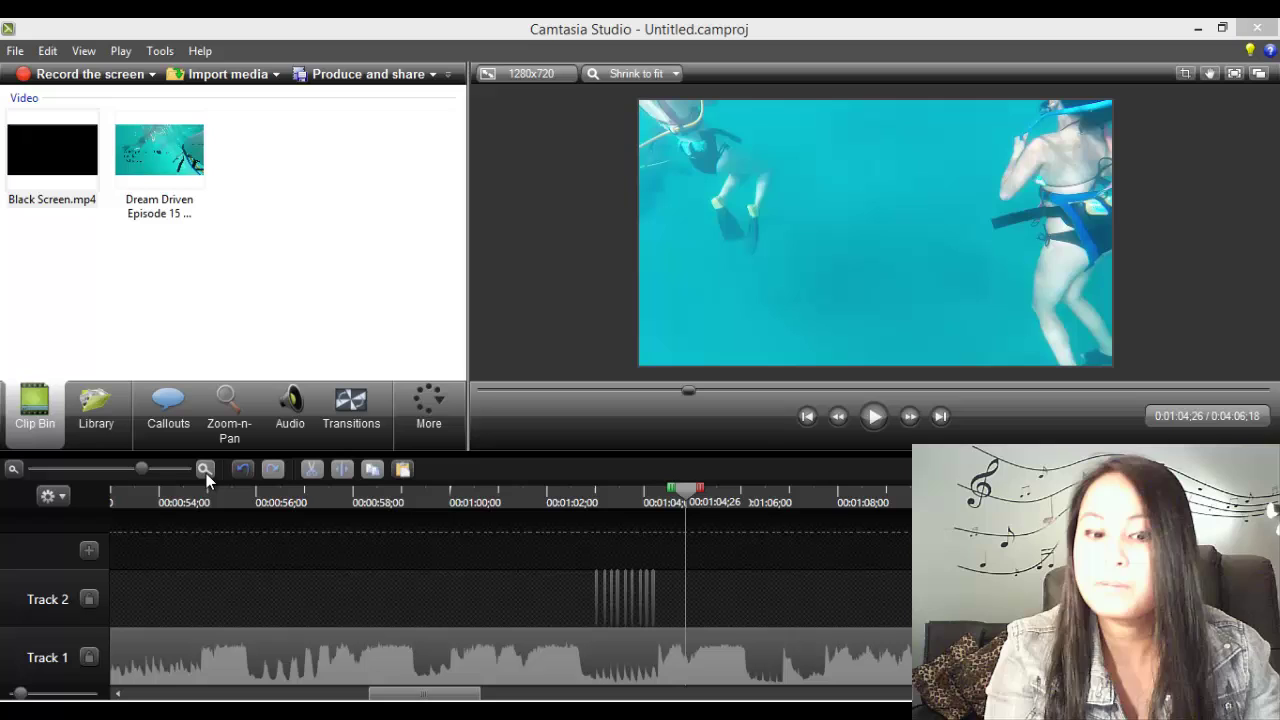